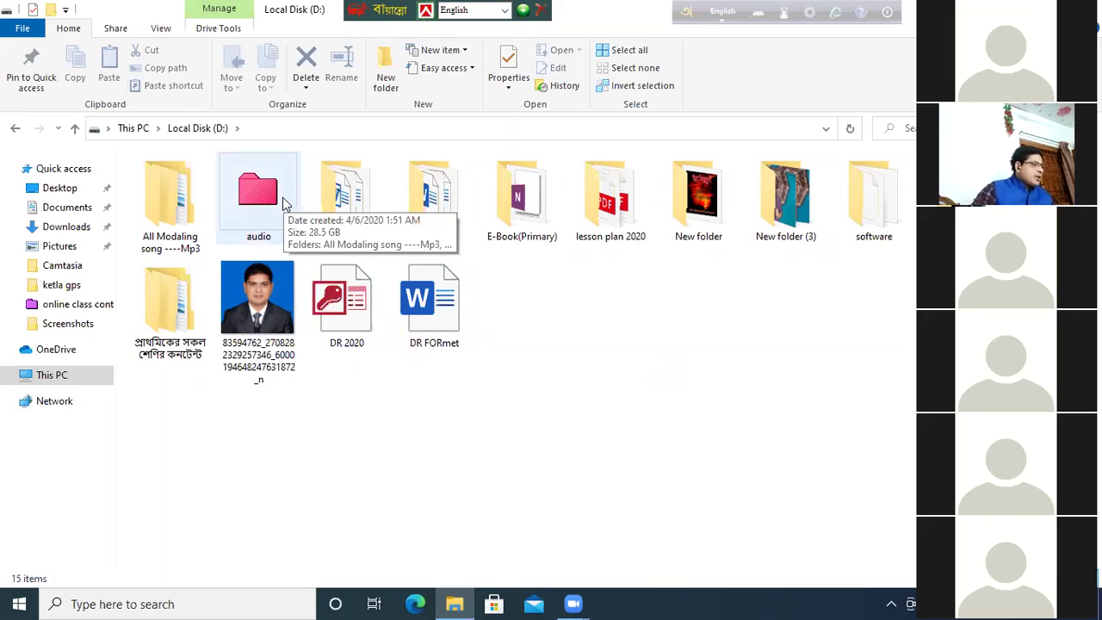
Start Magnifier, enlarge the folder icons on Local Disk (D:) for a closer look, and return the magnification to 100%.
double_click(284, 202)
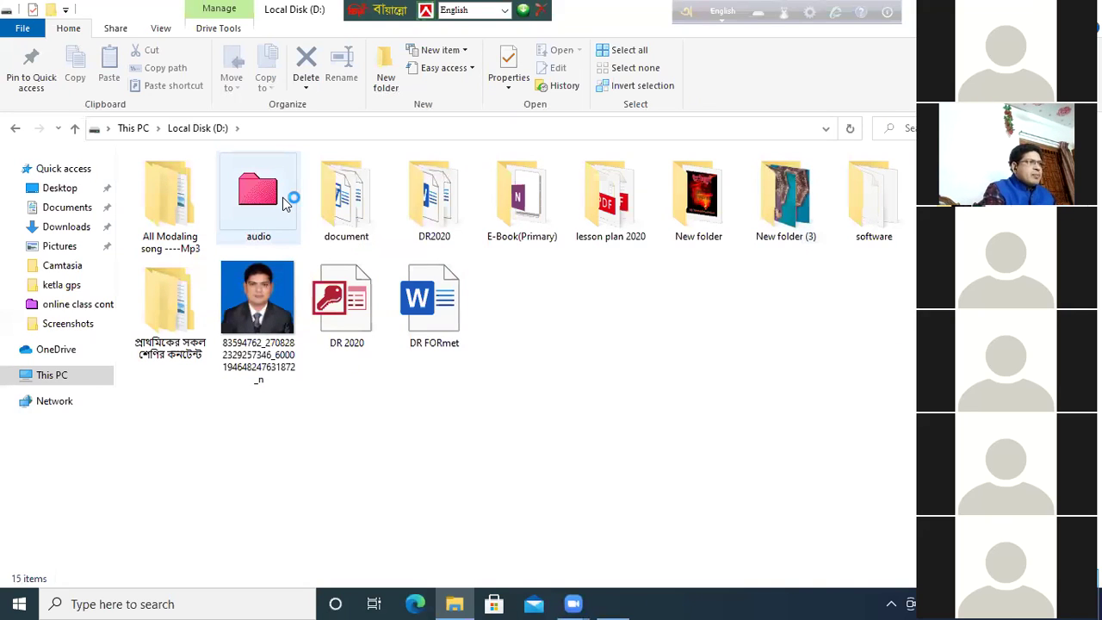
key("super+plus")
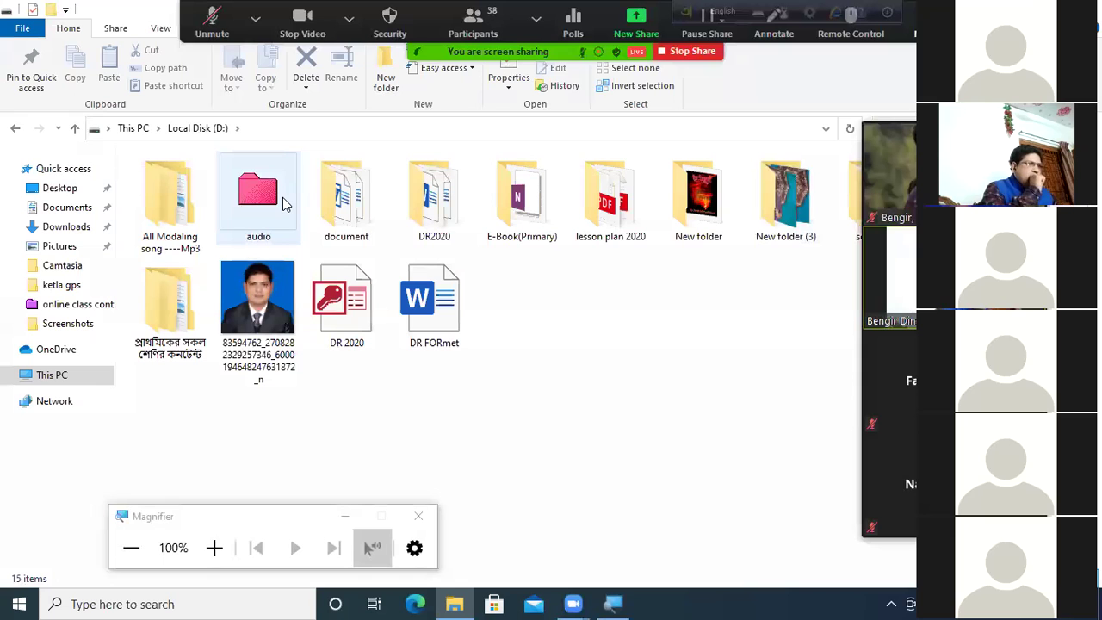
left_click(208, 554)
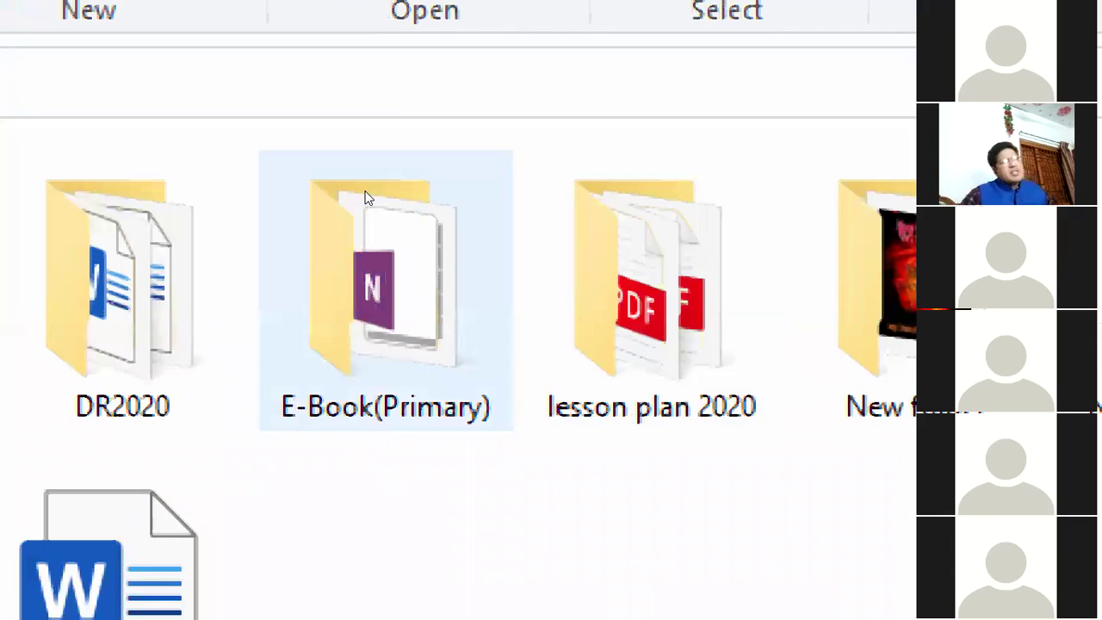
key("super+minus")
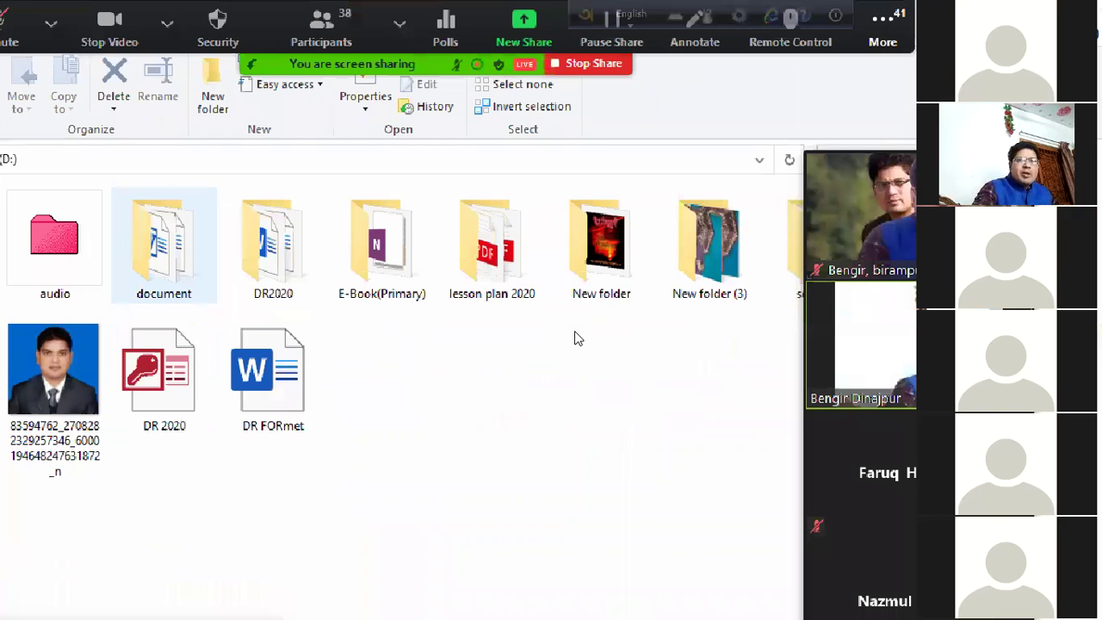
key("super+minus")
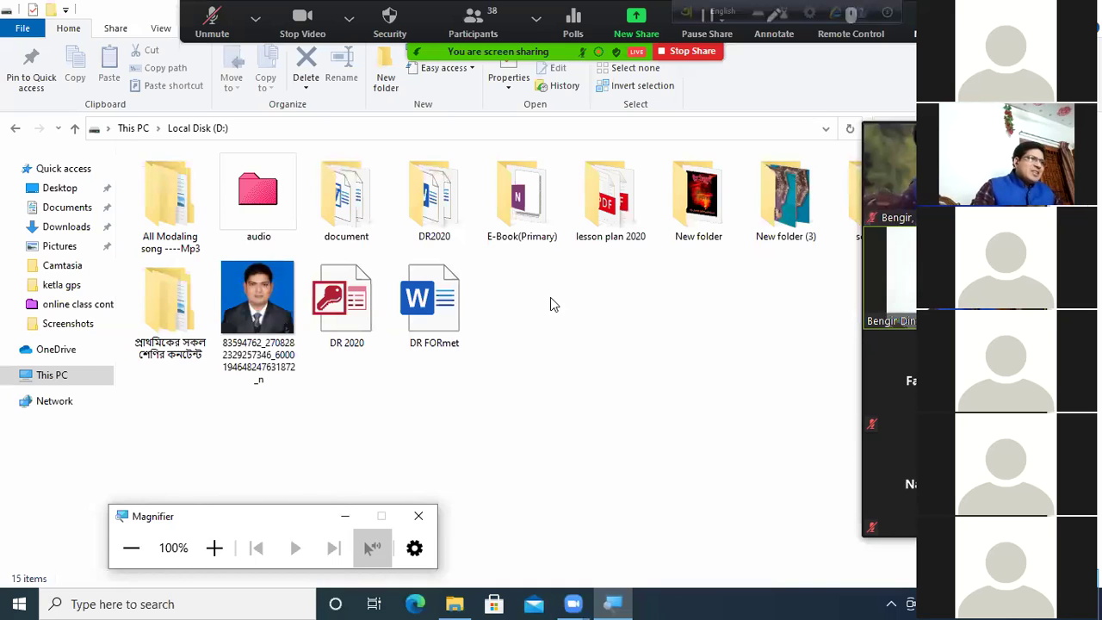
Go to the desktop, refresh it, and open Firefox without making it the default browser.
key("super+d")
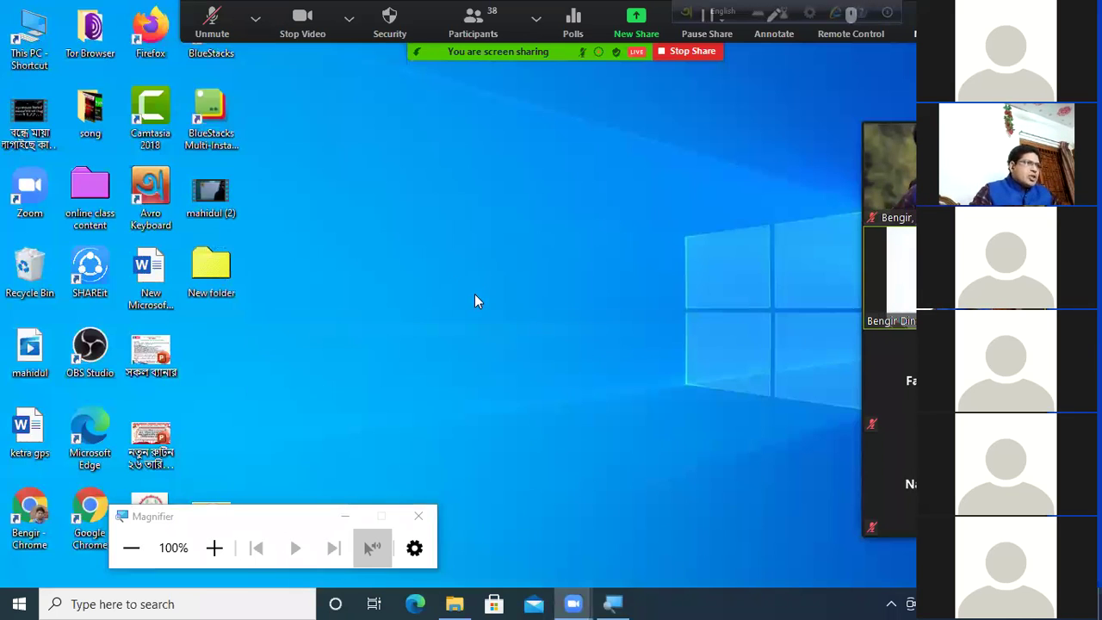
right_click(437, 247)
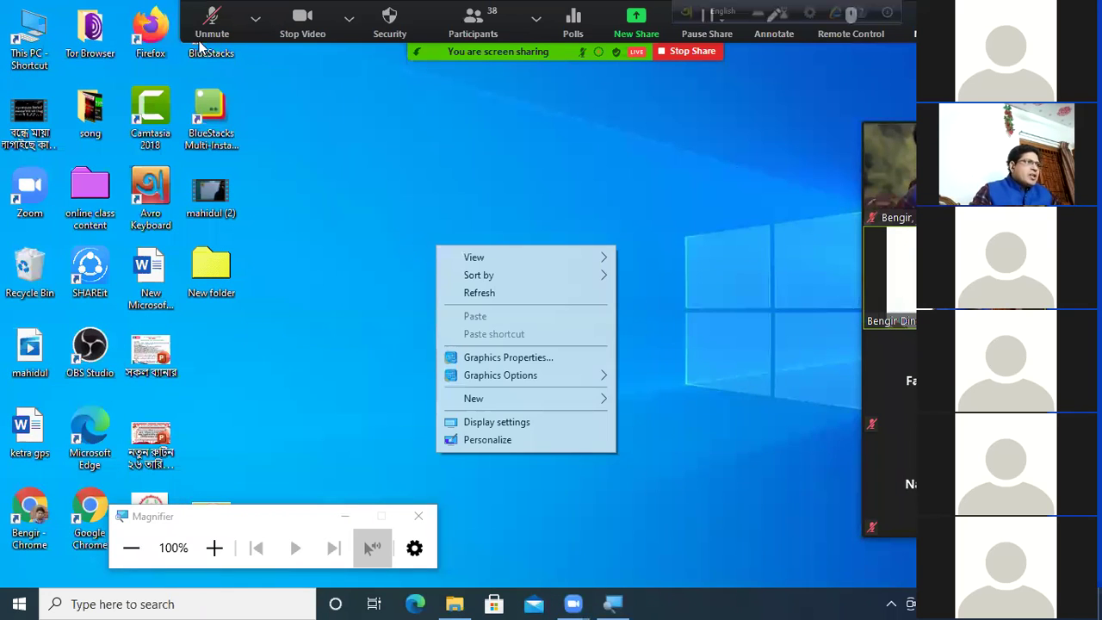
right_click(395, 213)
left_click(426, 259)
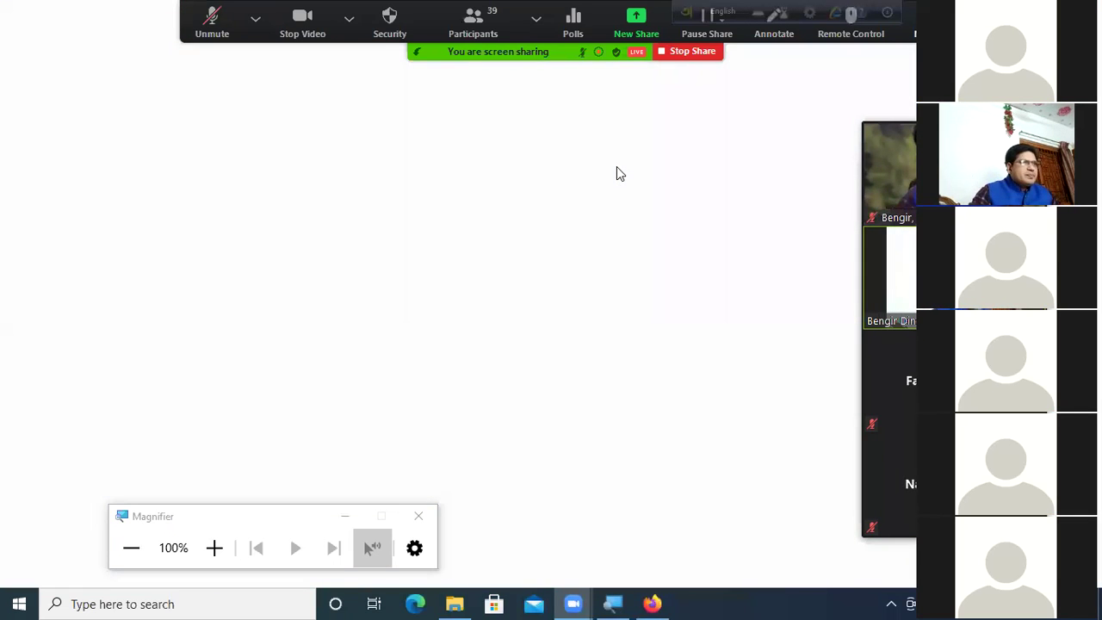
left_click(900, 9)
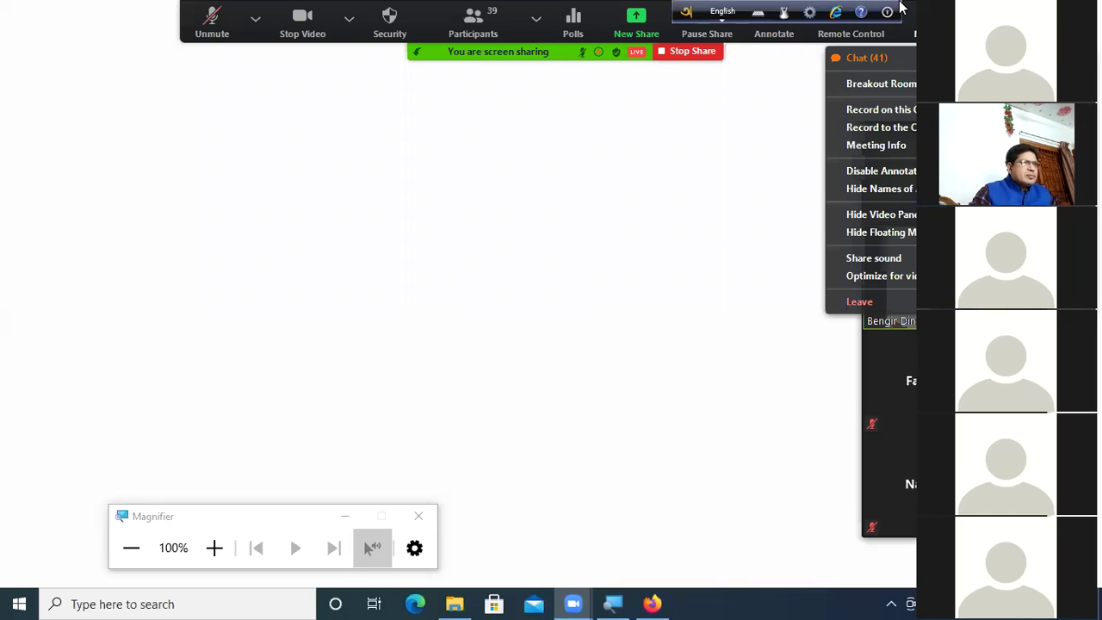
left_click(750, 140)
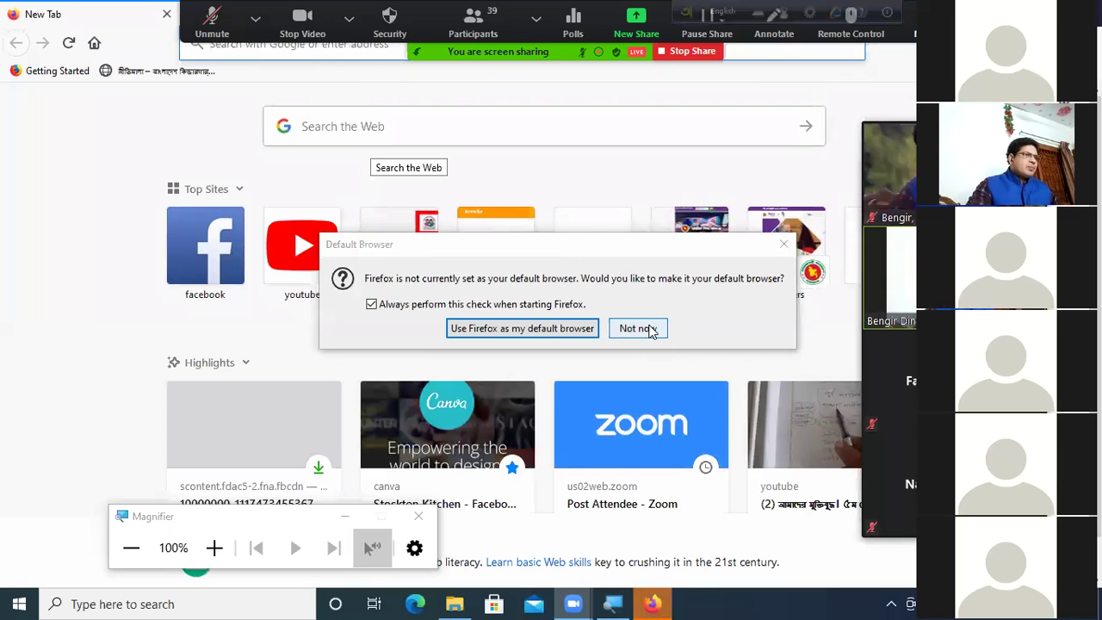
left_click(639, 328)
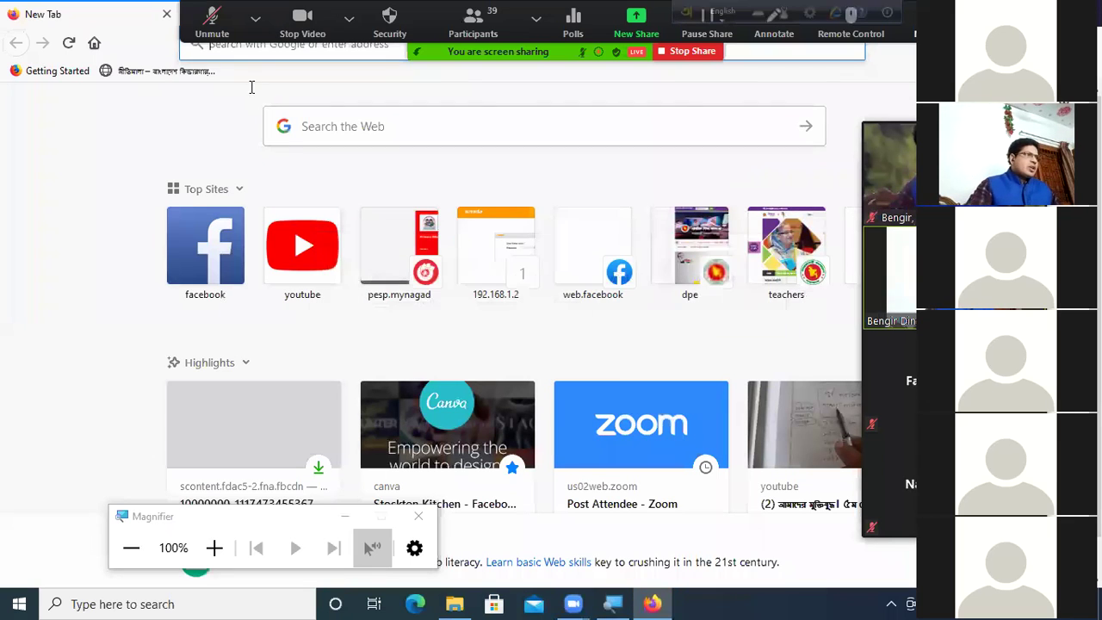
Go to the Google home page at google.com.
left_click(190, 11)
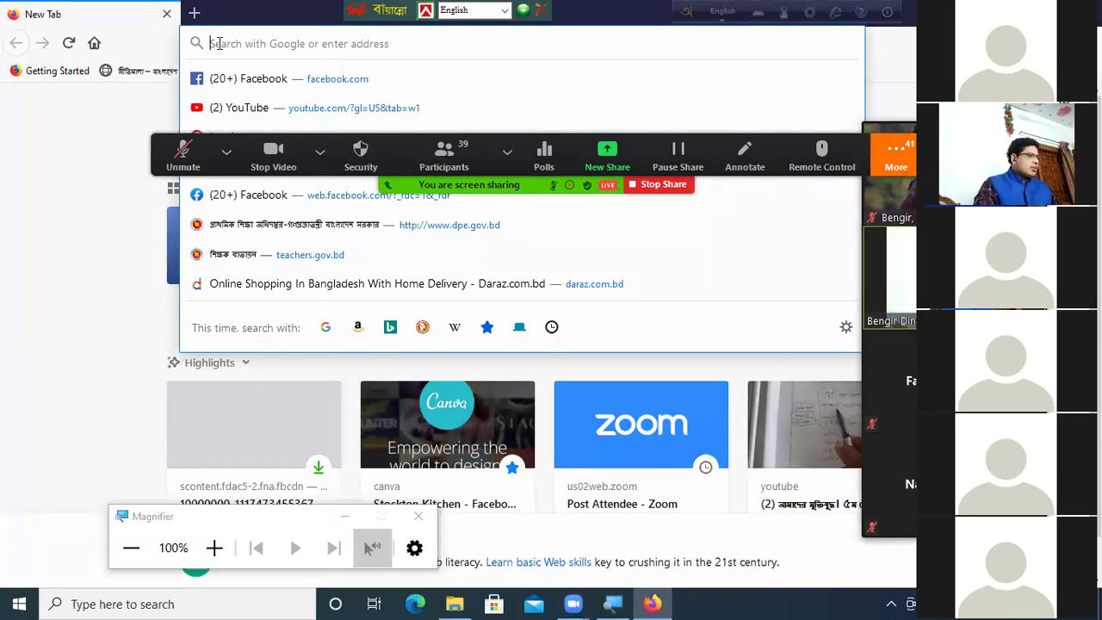
type("www.")
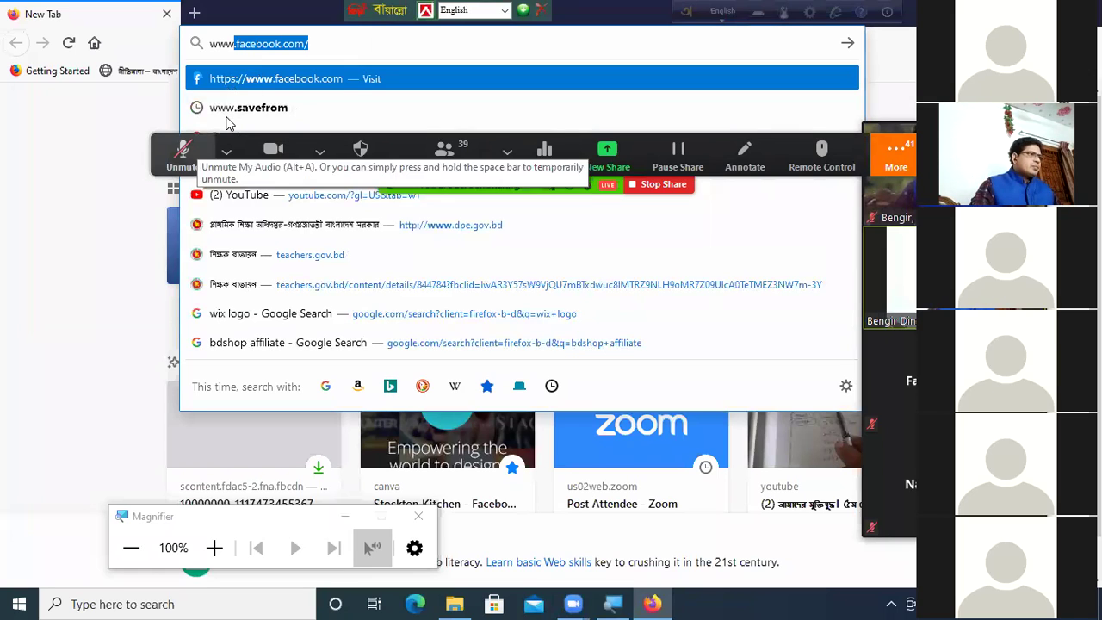
key("Escape")
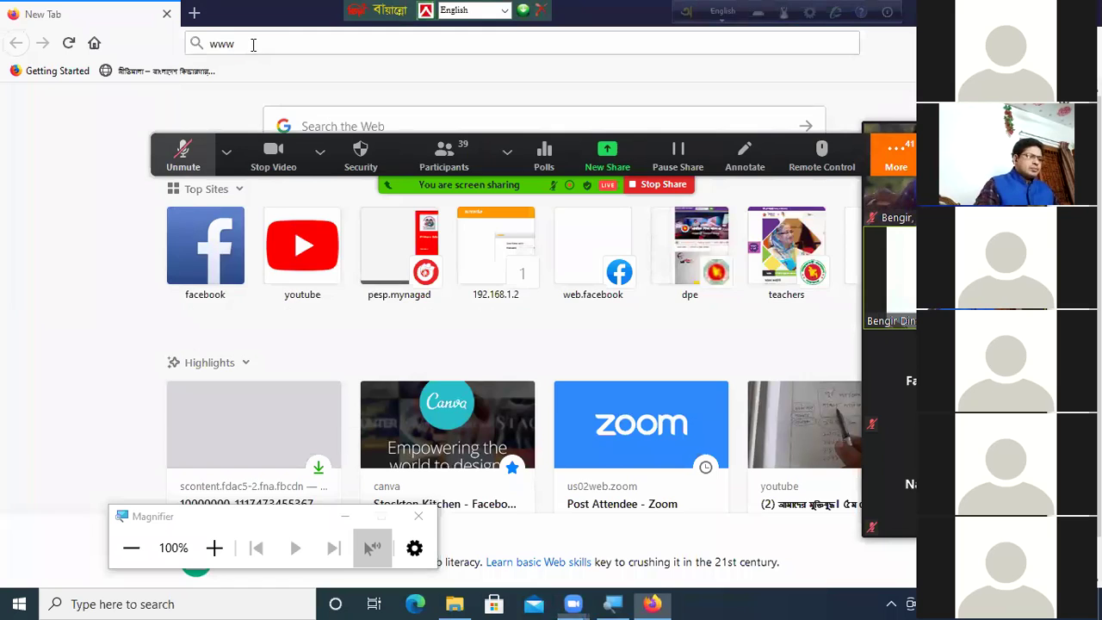
type(".facebook.com/")
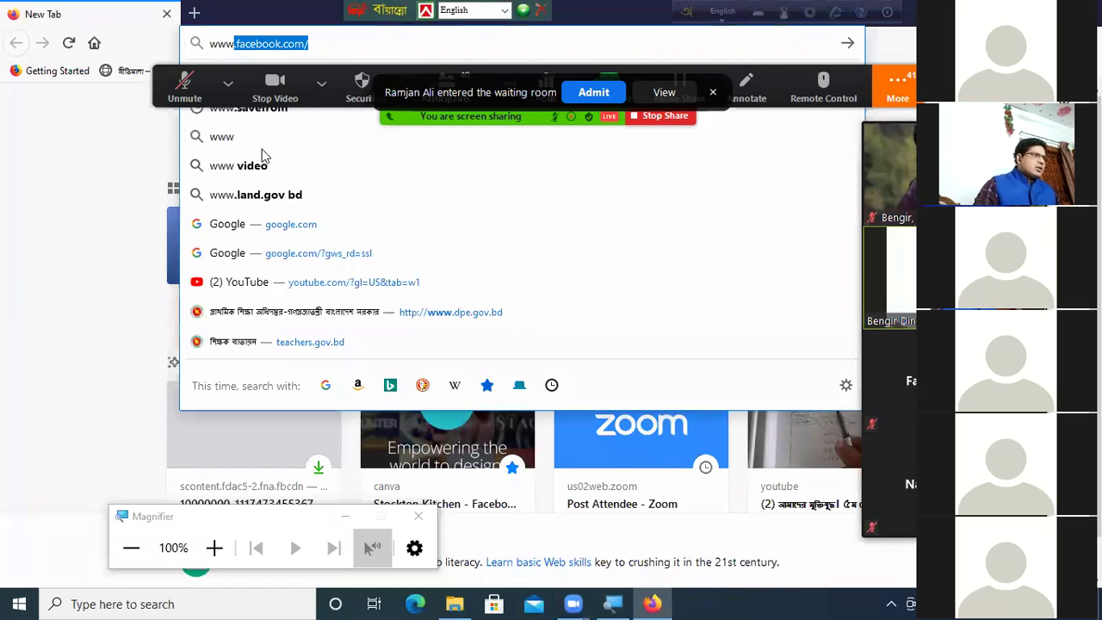
left_click(266, 231)
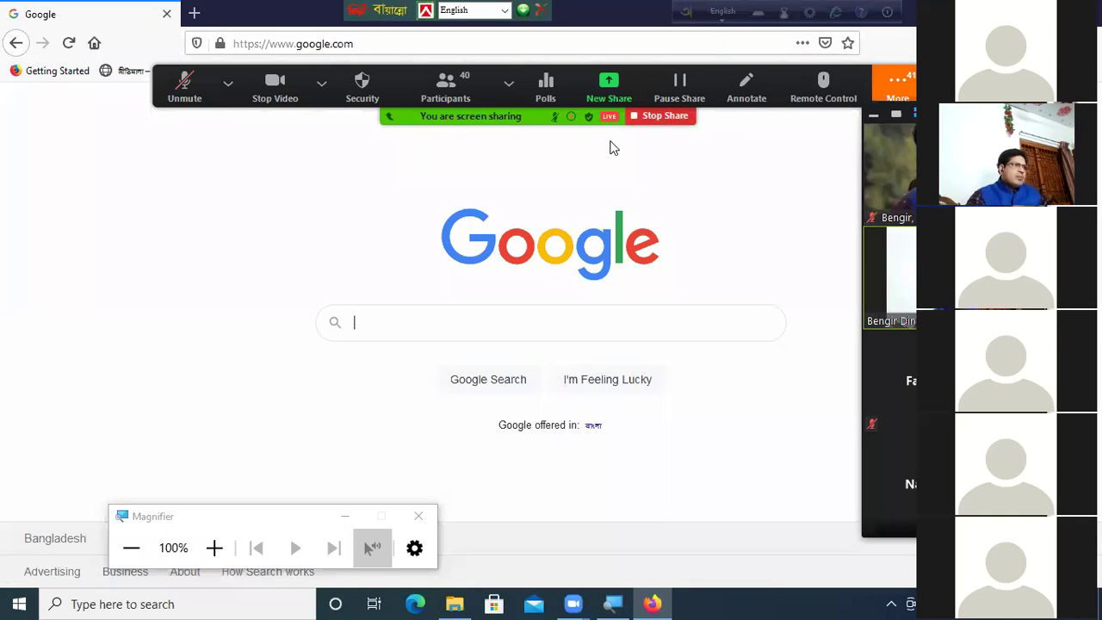
Search Google for "rainbow folder" and open the Softonic result "Rainbow Folders - Download".
left_click(384, 321)
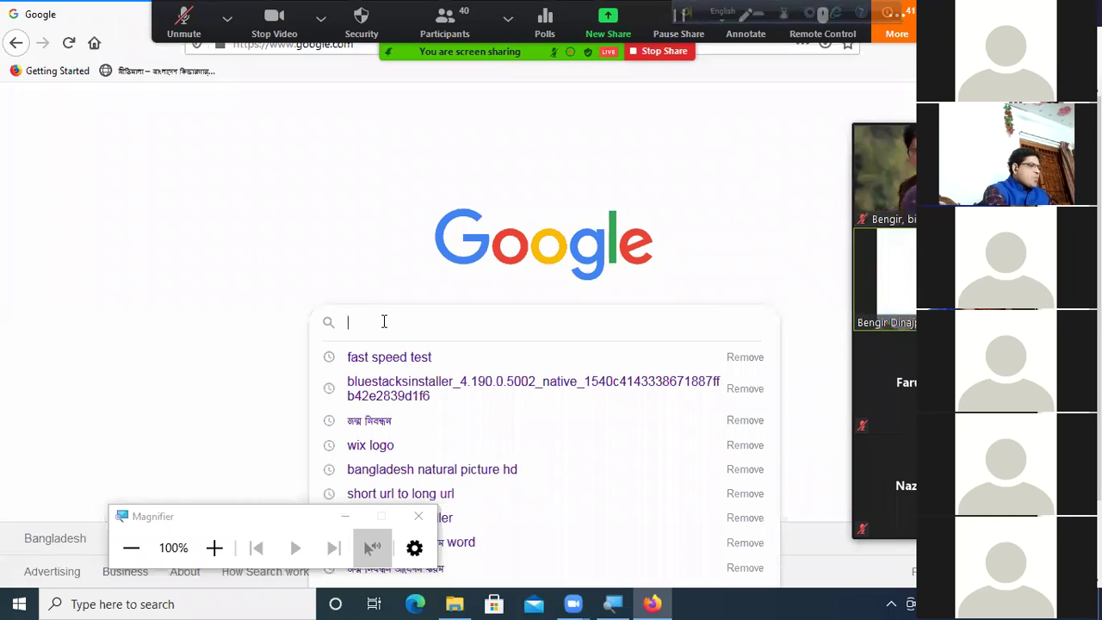
type("ra")
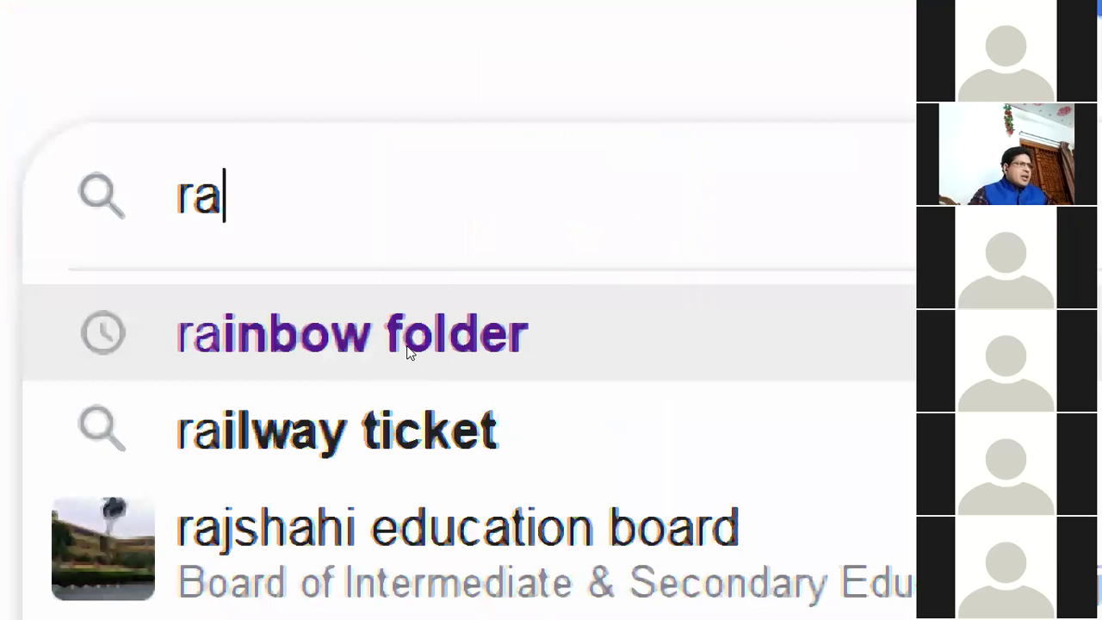
left_click(408, 353)
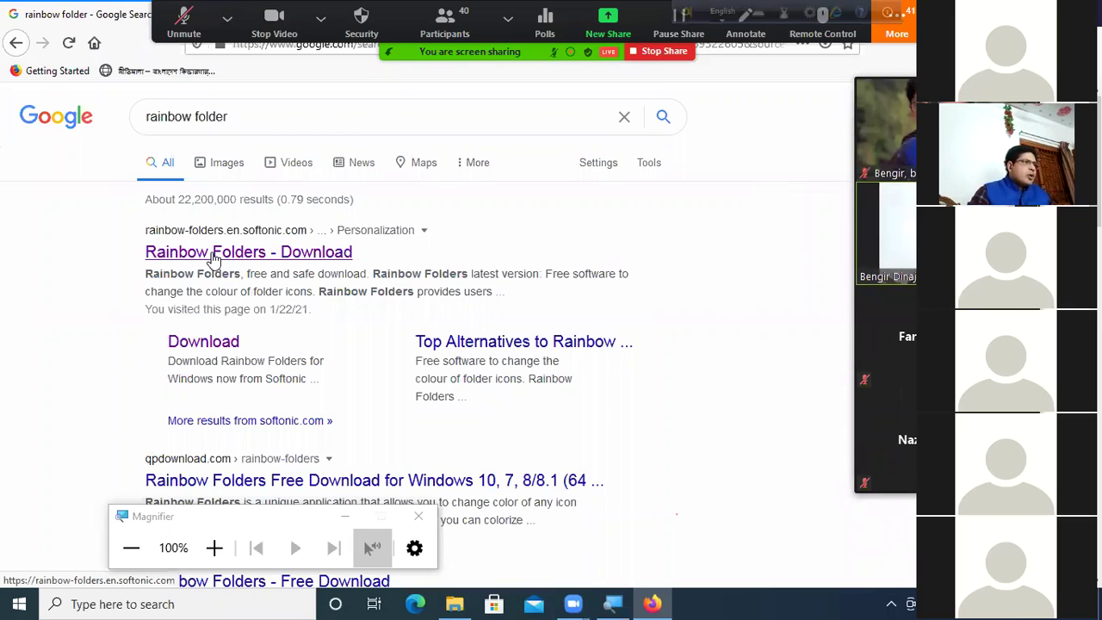
left_click(170, 258)
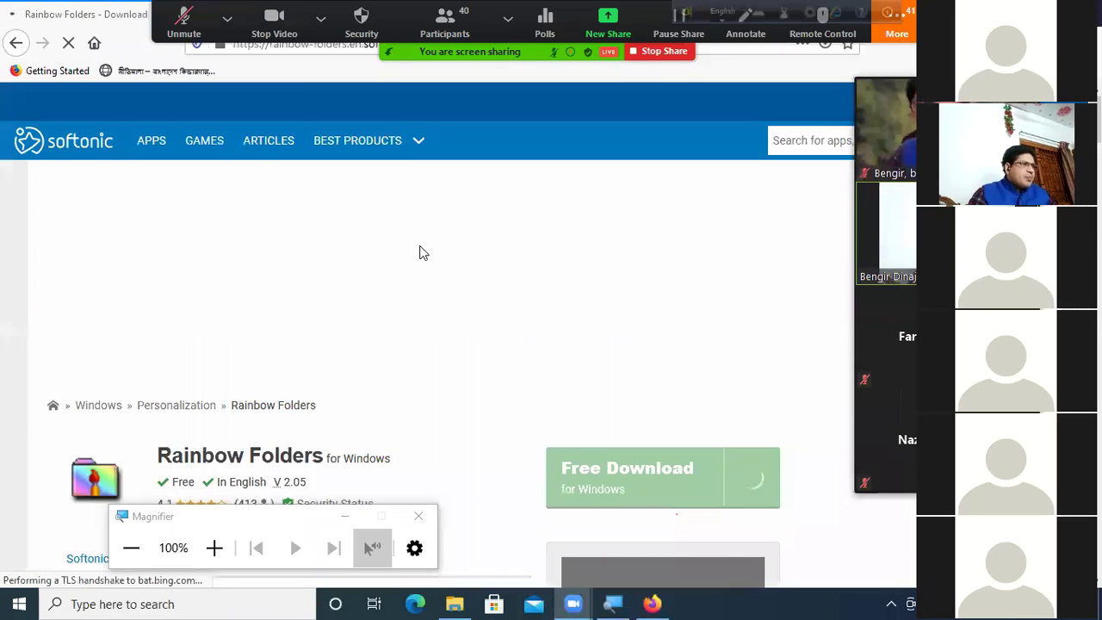
Dismiss the Opera advertisement, open the Rainbow Folders download page, and locate the free download for PC.
scroll(433, 250, "down", 3)
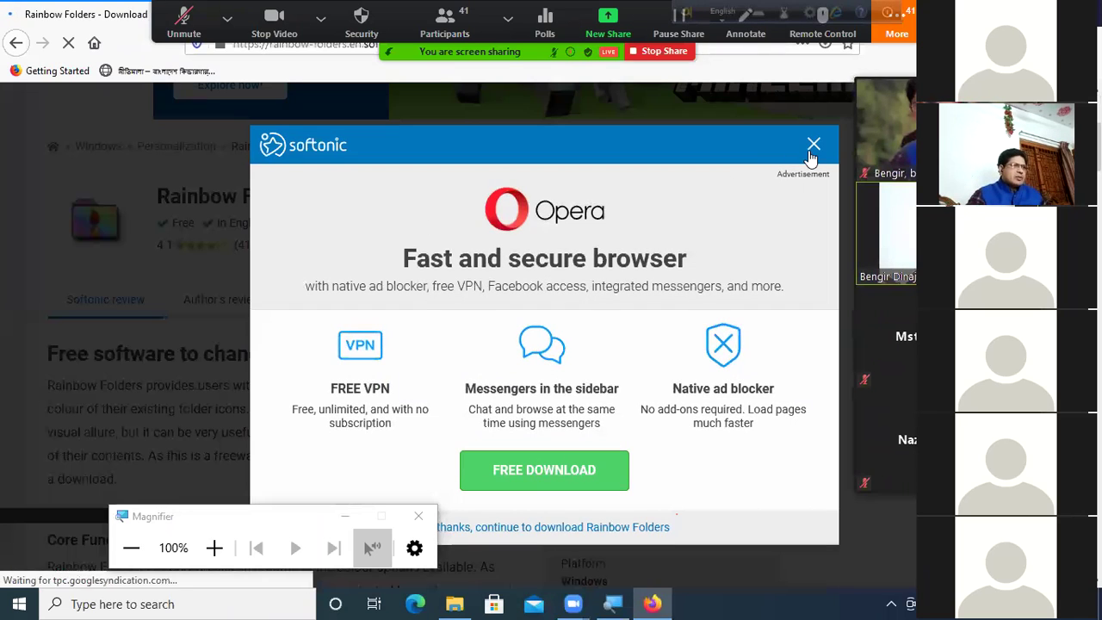
left_click(812, 146)
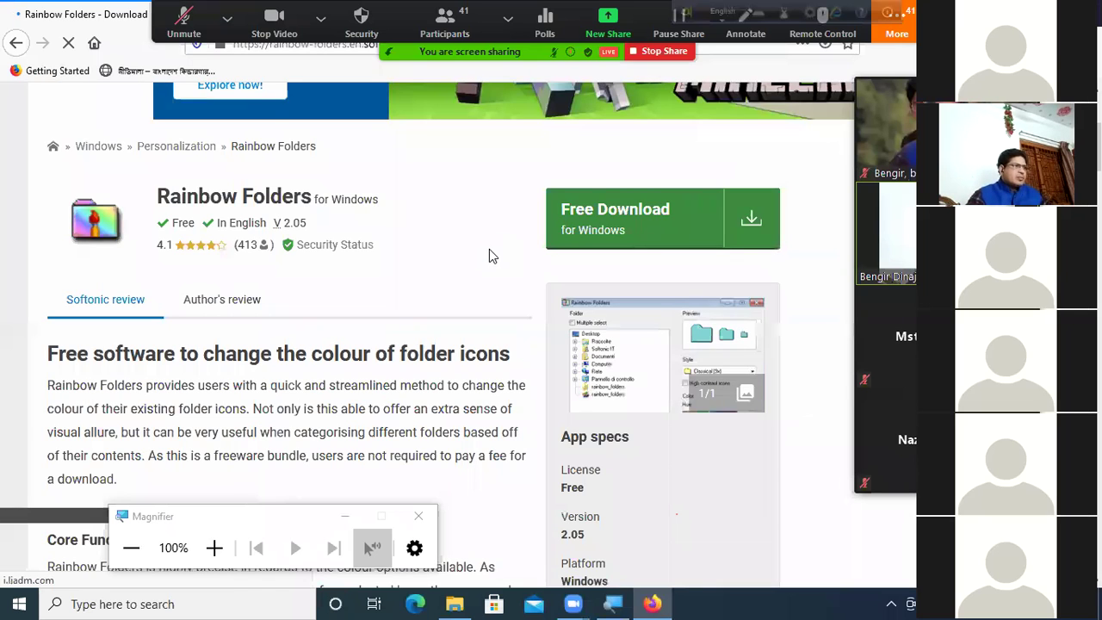
scroll(490, 258, "down", 6)
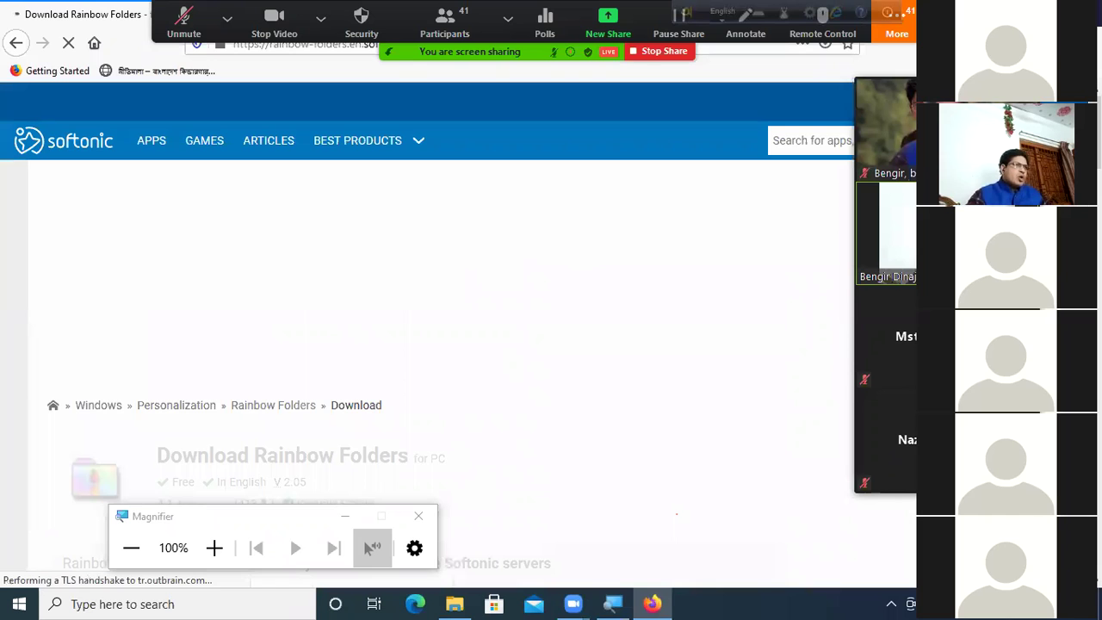
scroll(489, 293, "down", 2)
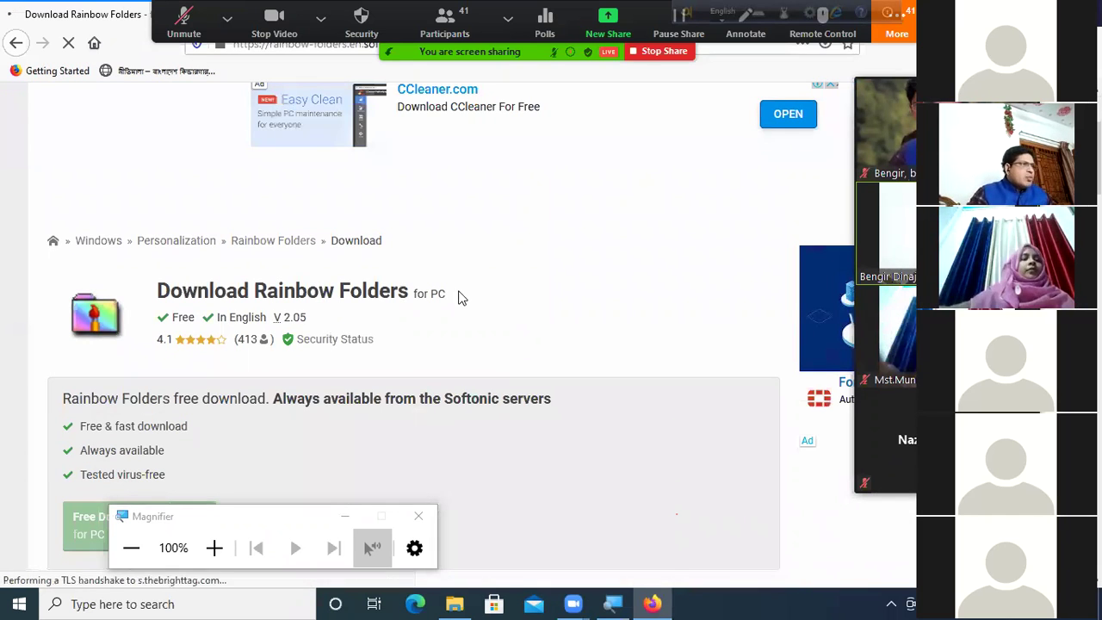
scroll(464, 298, "down", 2)
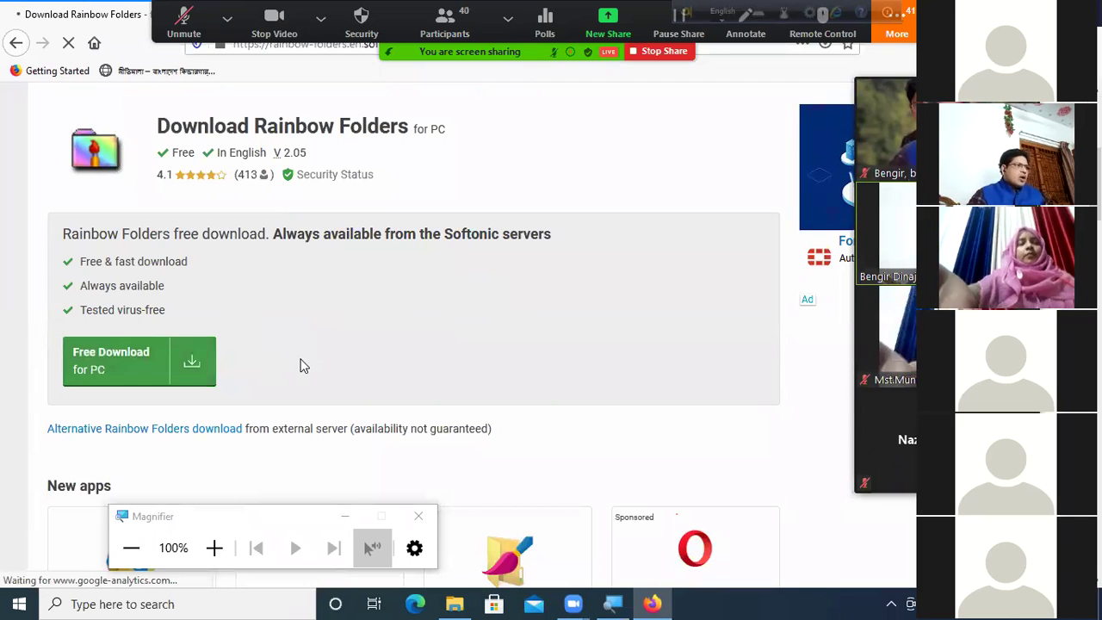
scroll(301, 364, "down", 3)
scroll(260, 346, "up", 3)
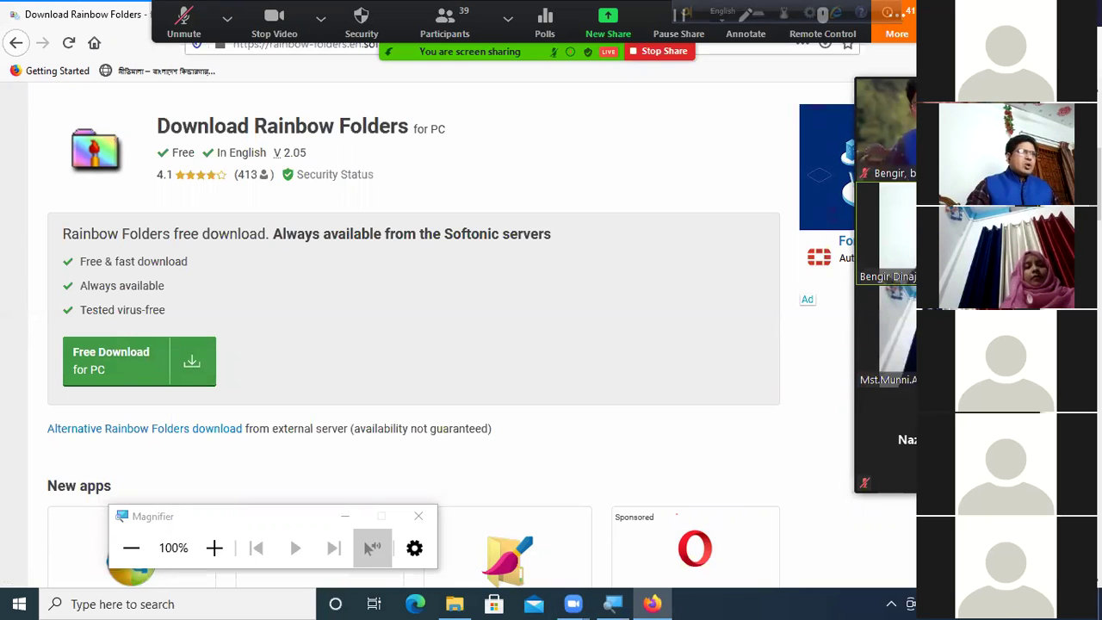
Return to the desktop, refresh it, and open Local Disk (D:) from This PC.
key("super+d")
right_click(639, 123)
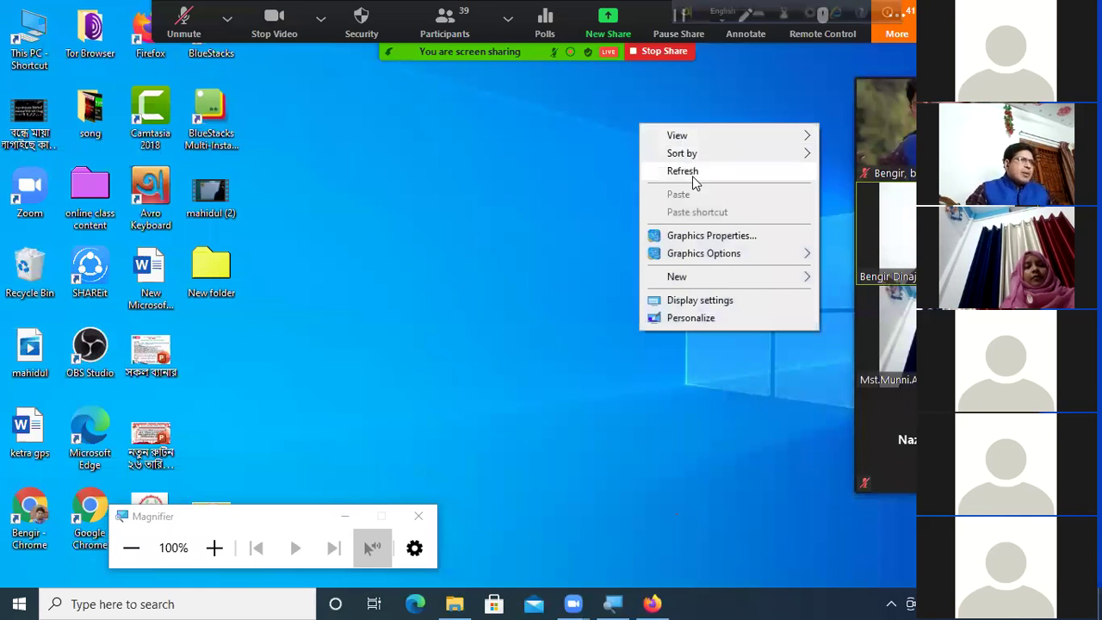
left_click(692, 172)
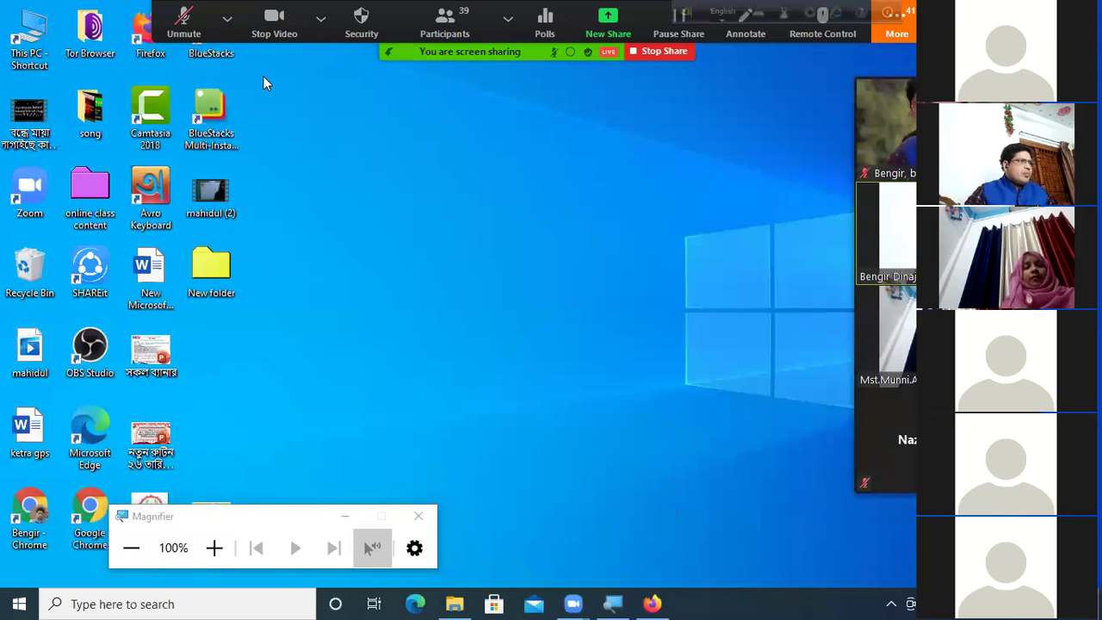
double_click(21, 54)
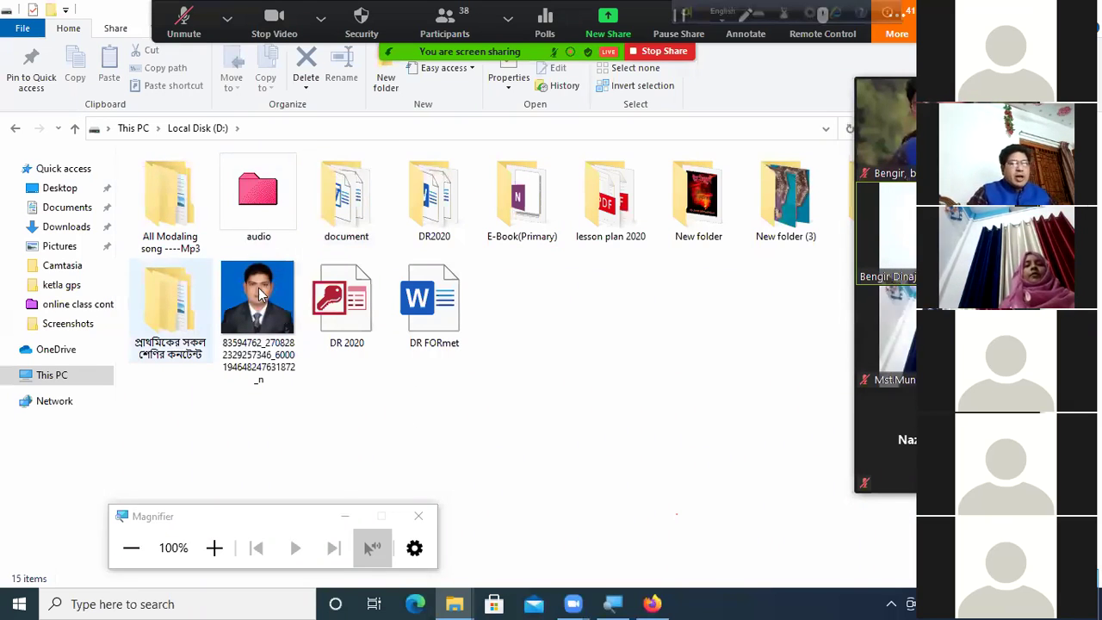
Examine the Rainbow Folders command among the options for the প্রাথমিকের সকল শেণির কনটেন্ট folder, enlarging the screen for readability.
left_click(166, 295)
right_click(166, 295)
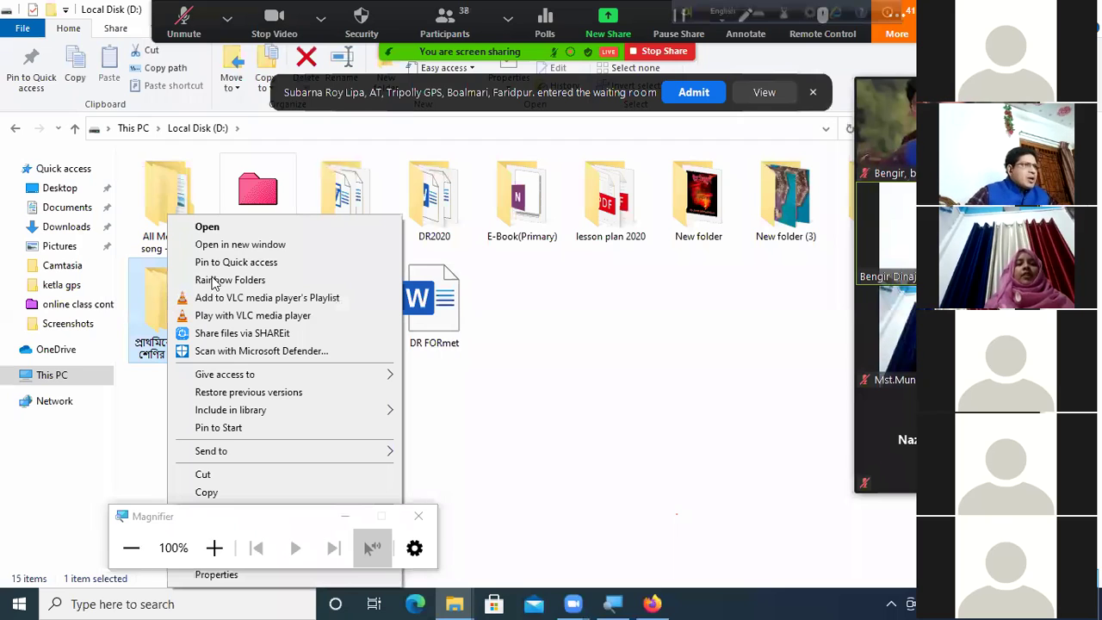
left_click(179, 337)
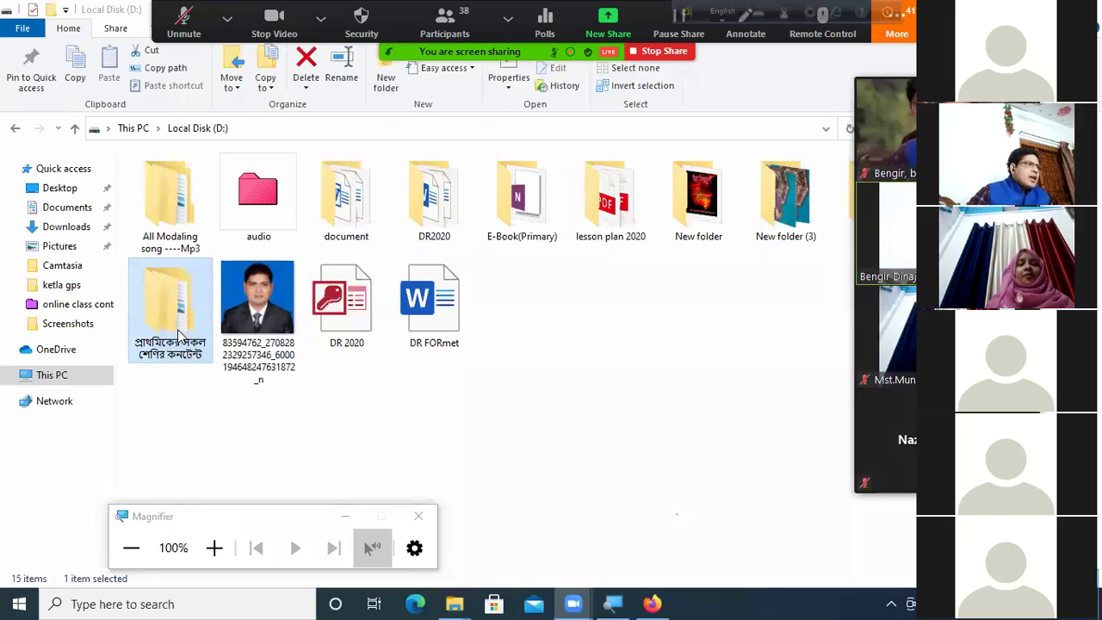
right_click(179, 337)
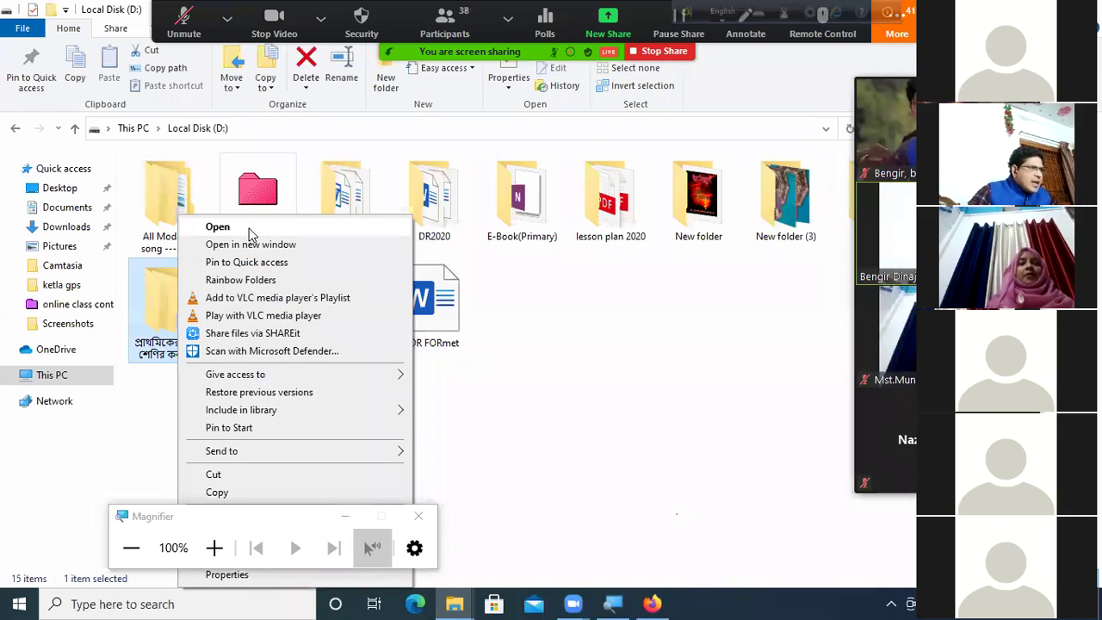
left_click(180, 276)
right_click(180, 276)
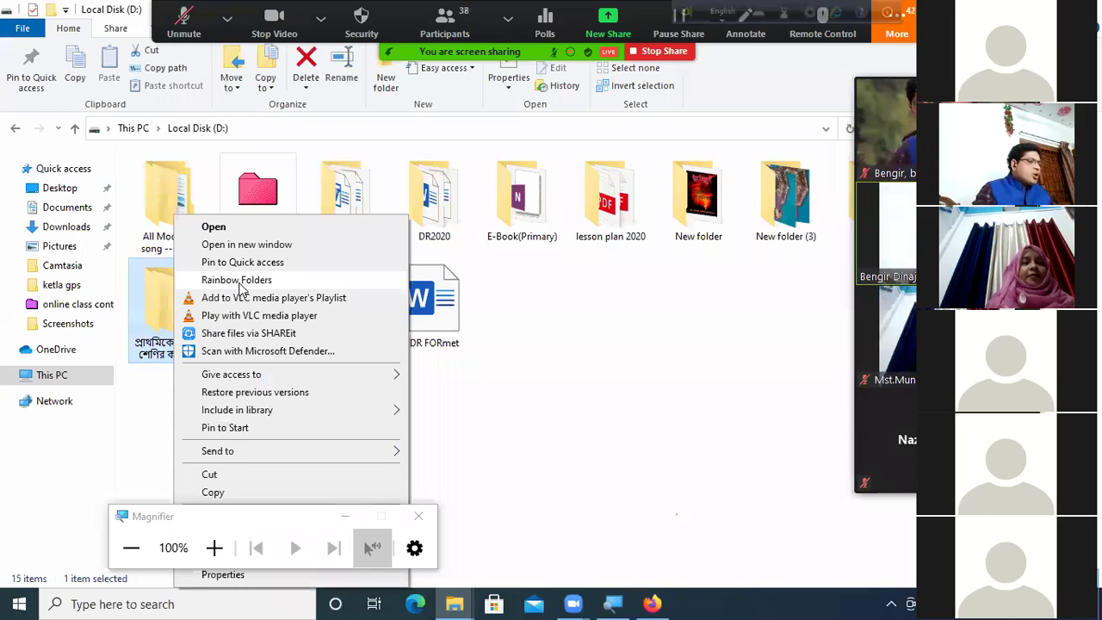
key("super+plus")
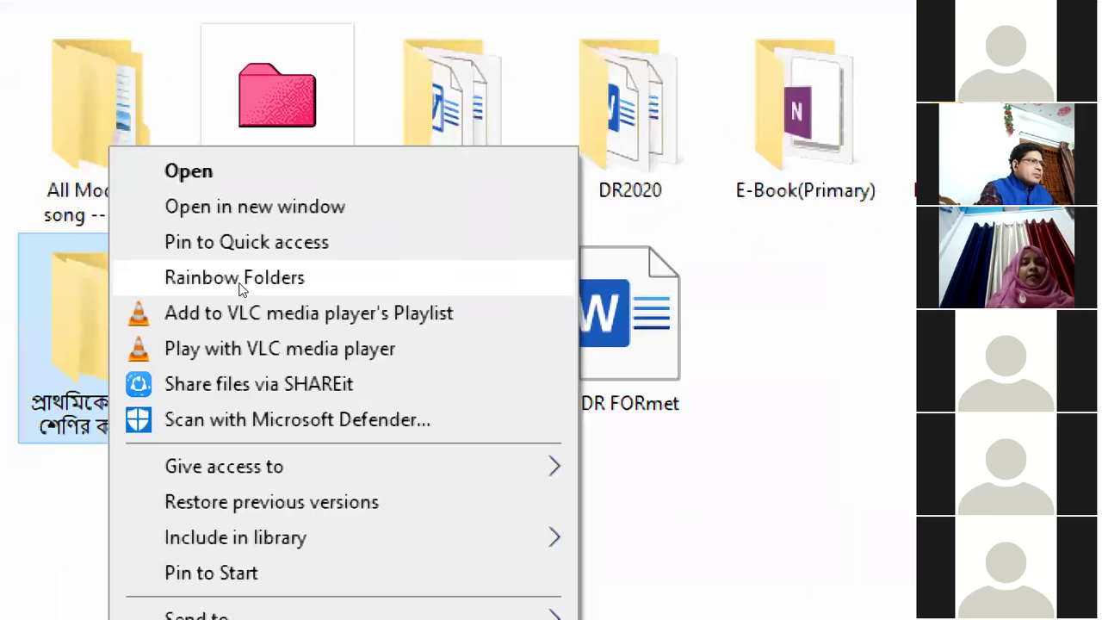
key("super+plus")
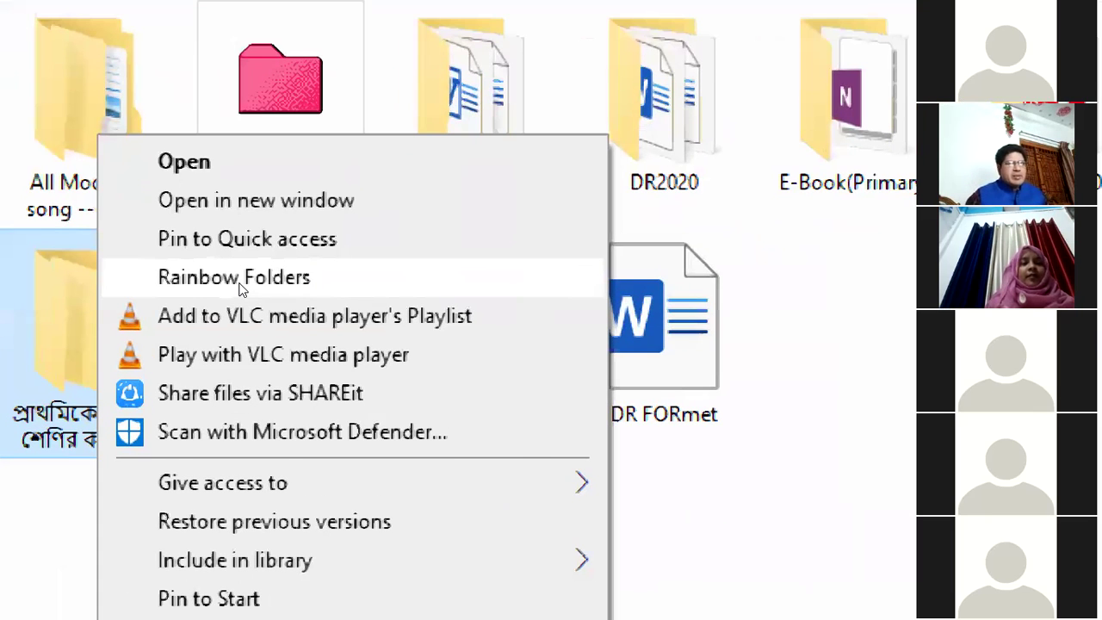
key("super+plus")
key("super+plus")
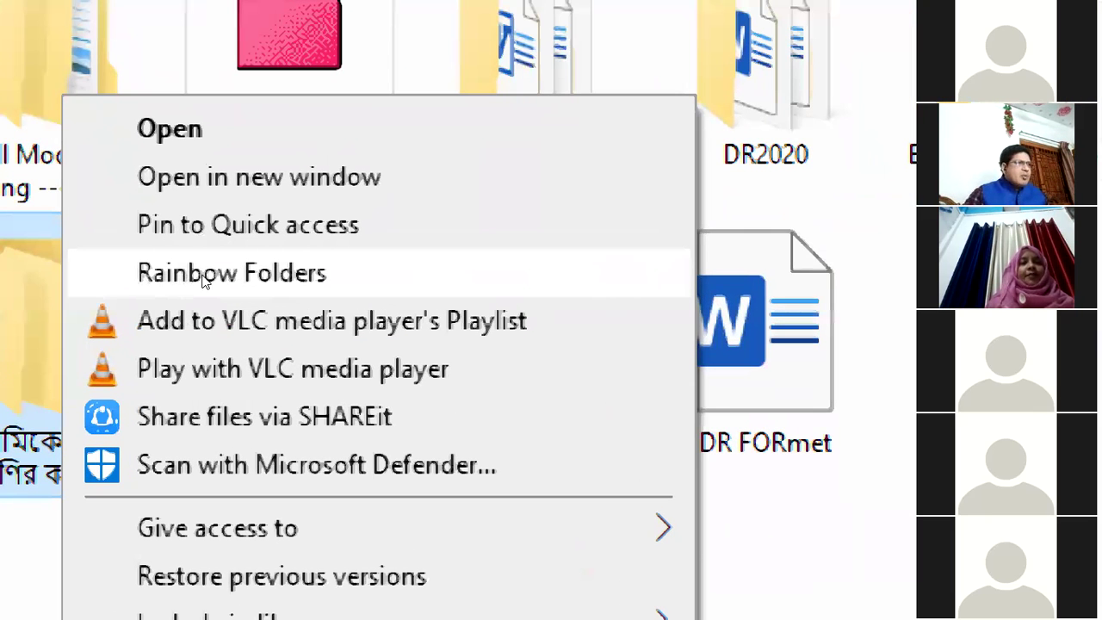
key("super+plus")
key("super+plus")
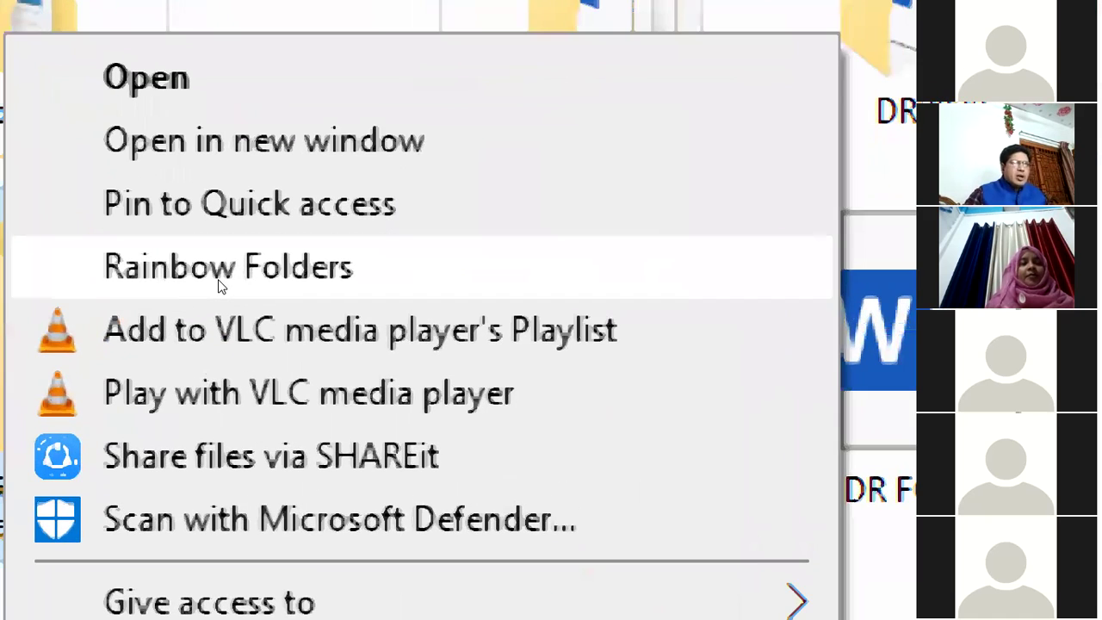
key("super+plus")
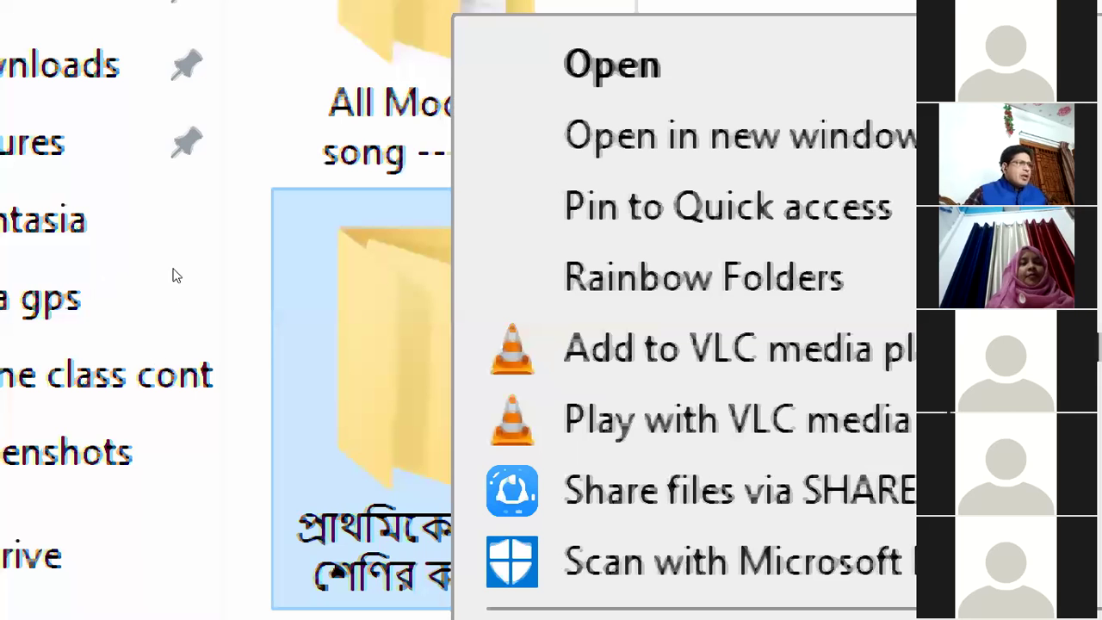
key("Escape")
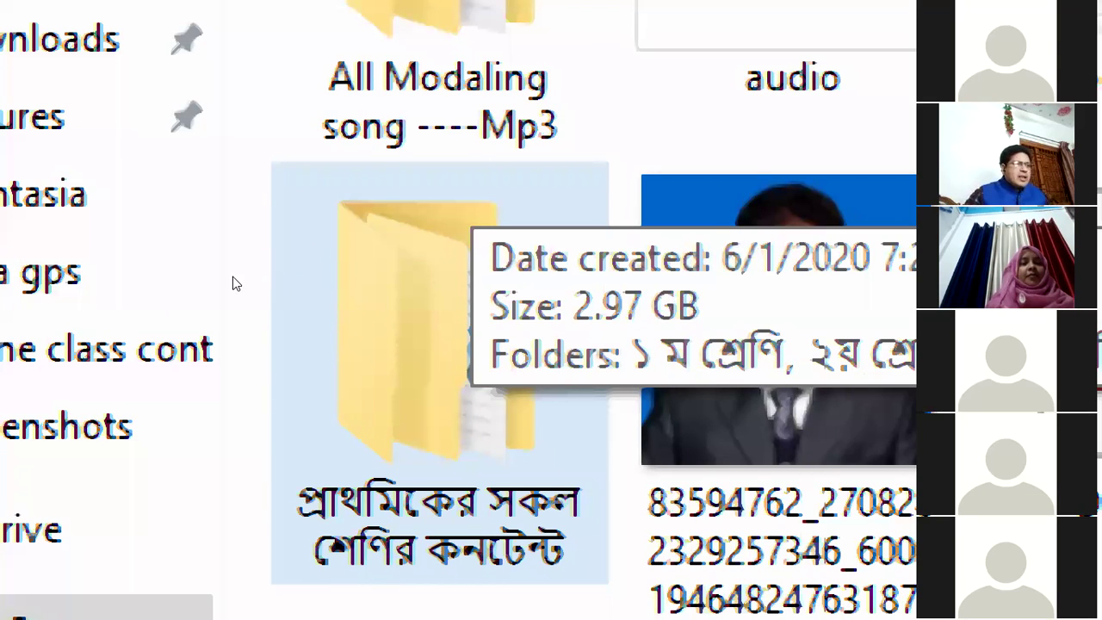
key("shift+F10")
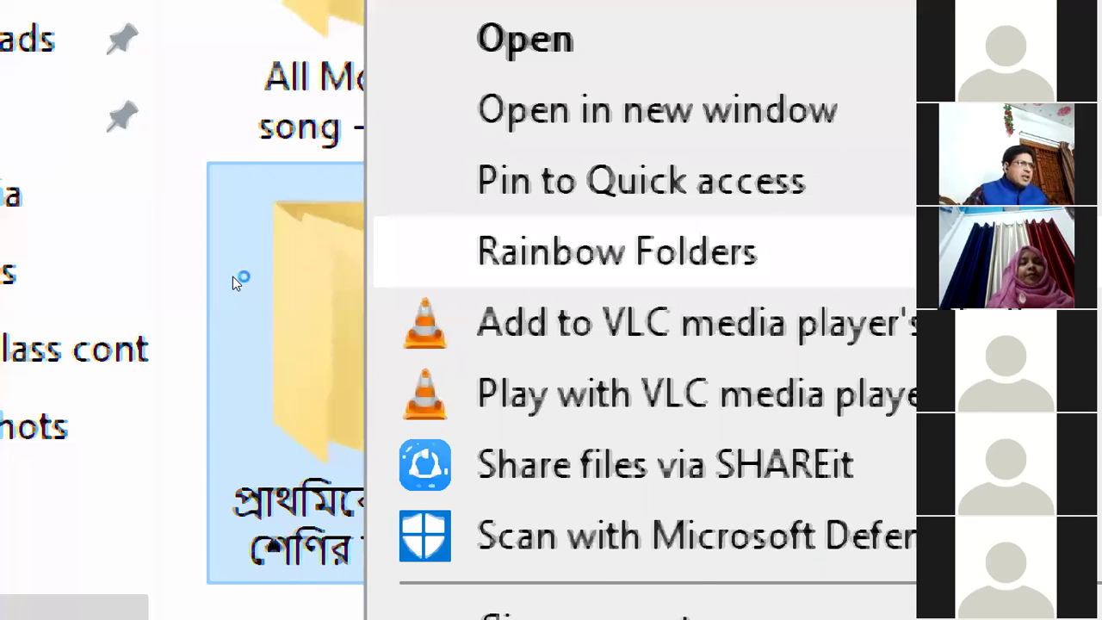
key("Escape")
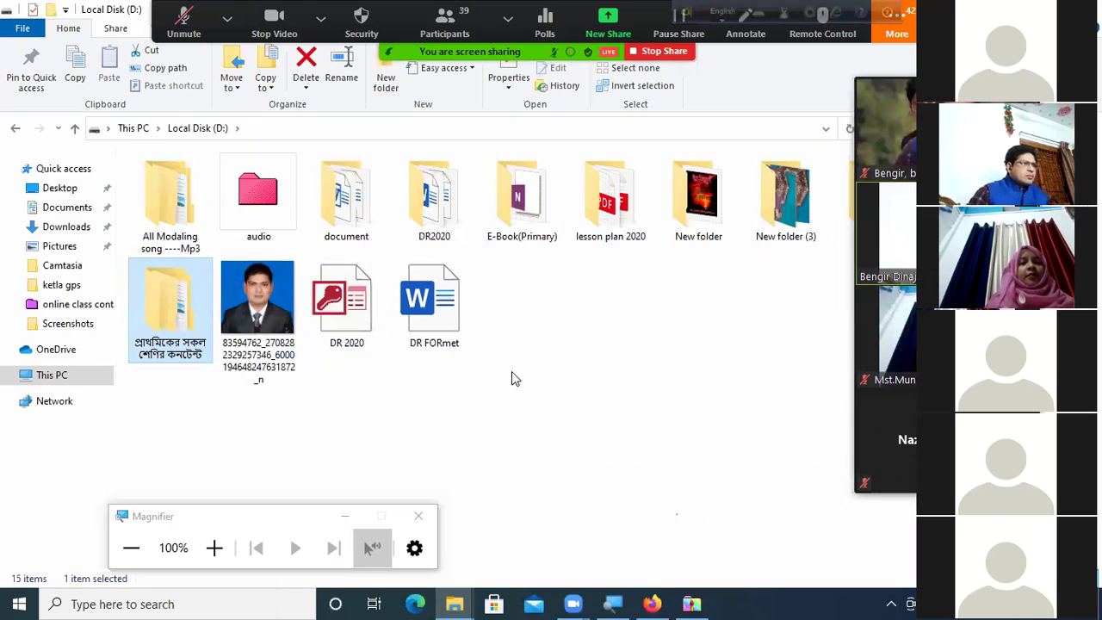
Try to load the প্রাথমিকের সকল শেণির কনটেন্ট folder into Rainbow Folders, and close the program.
right_click(181, 313)
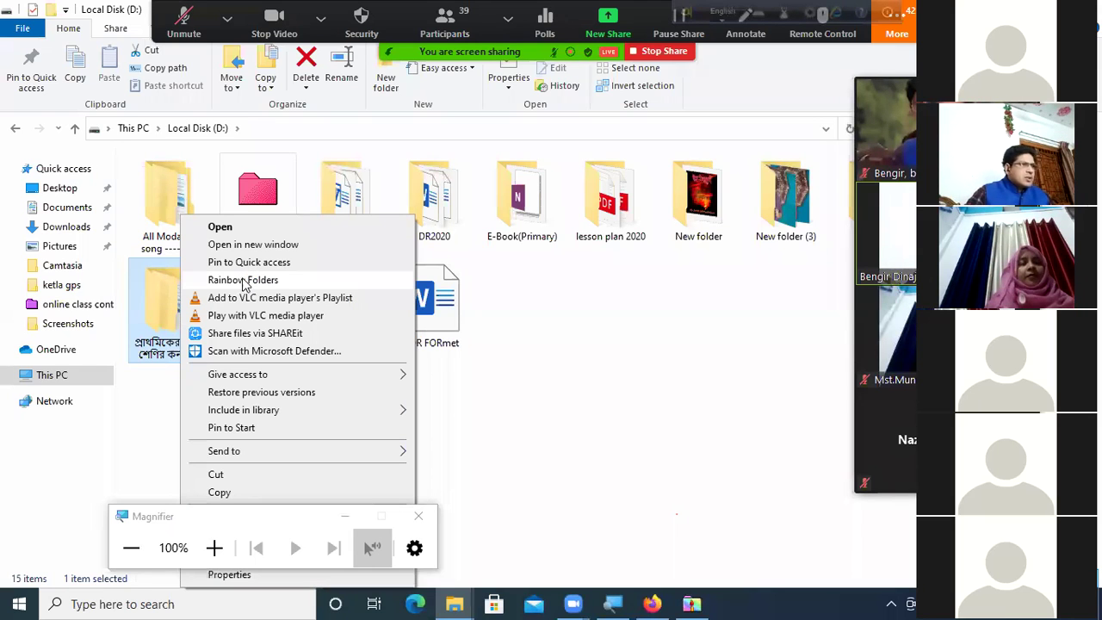
left_click(243, 281)
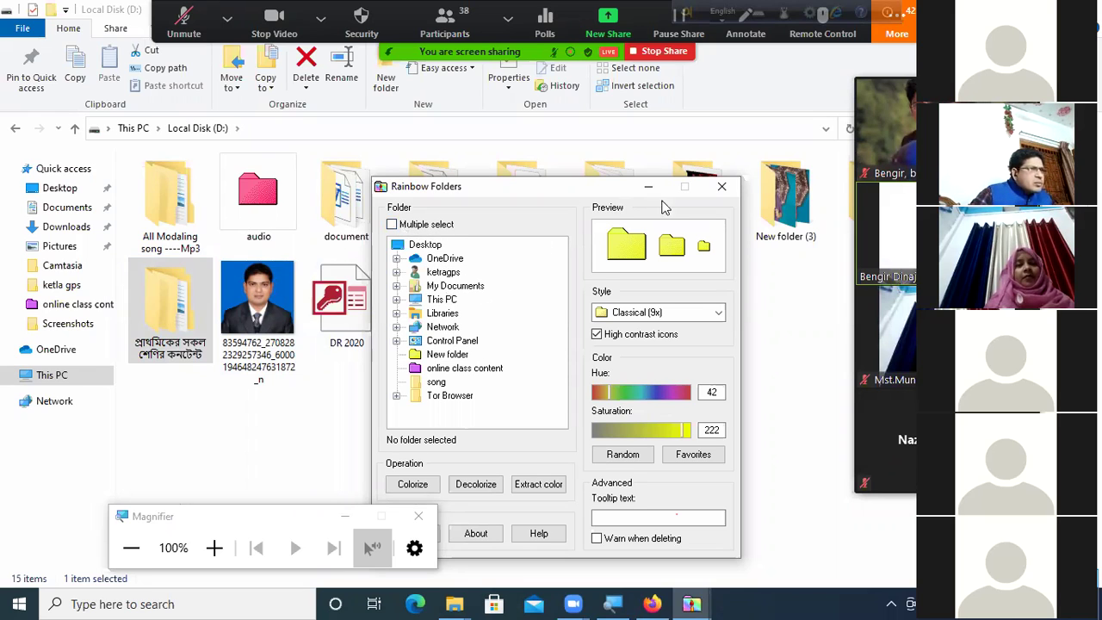
key("Escape")
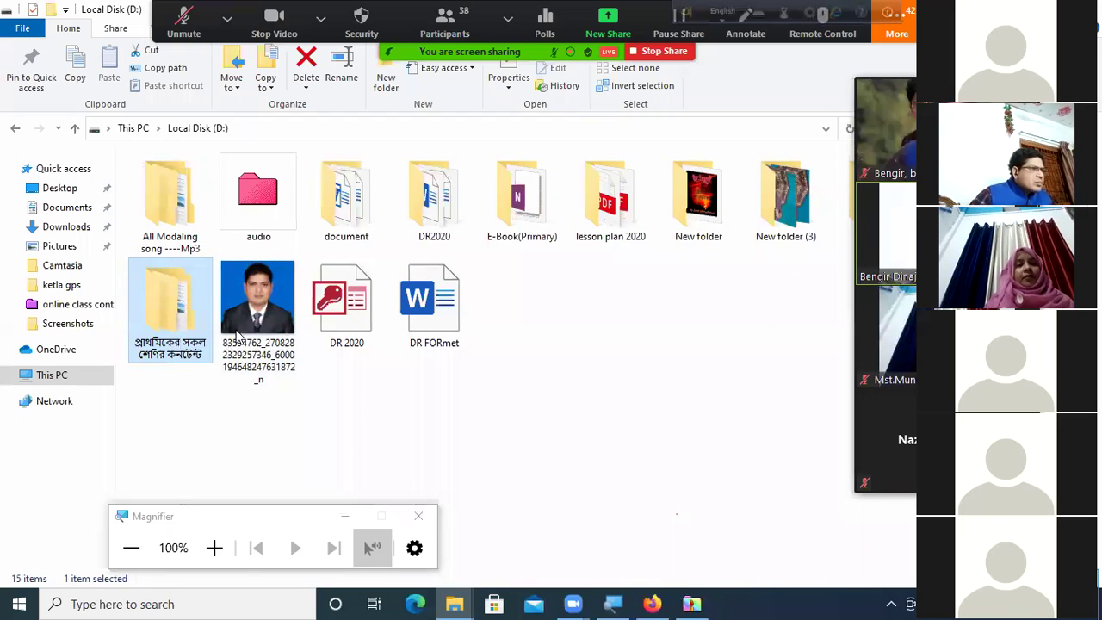
right_click(182, 305)
left_click(274, 279)
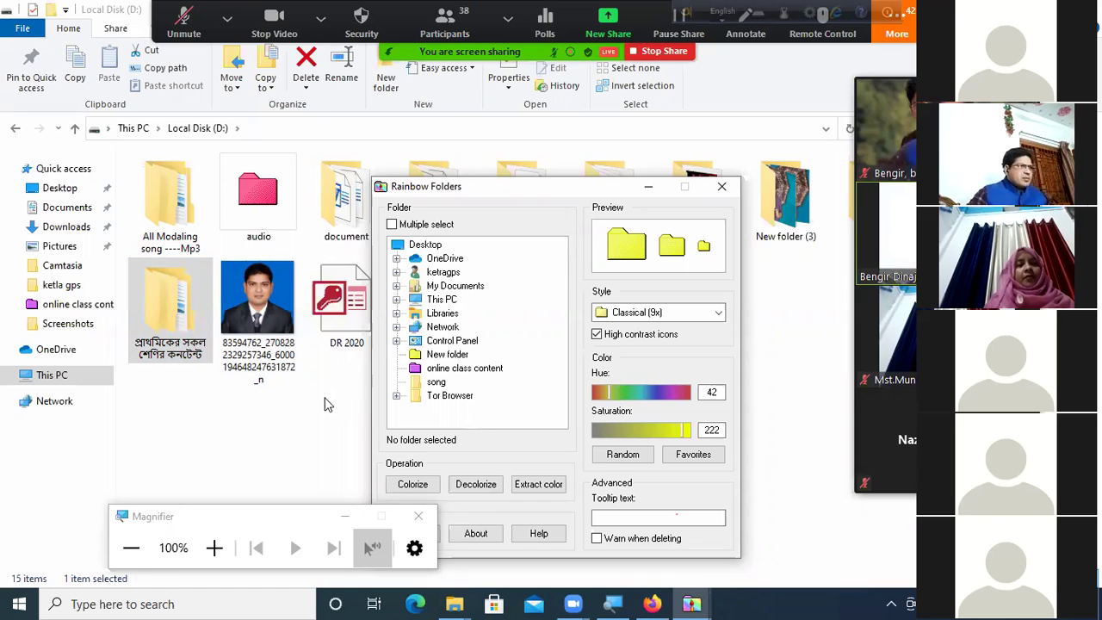
left_click(721, 186)
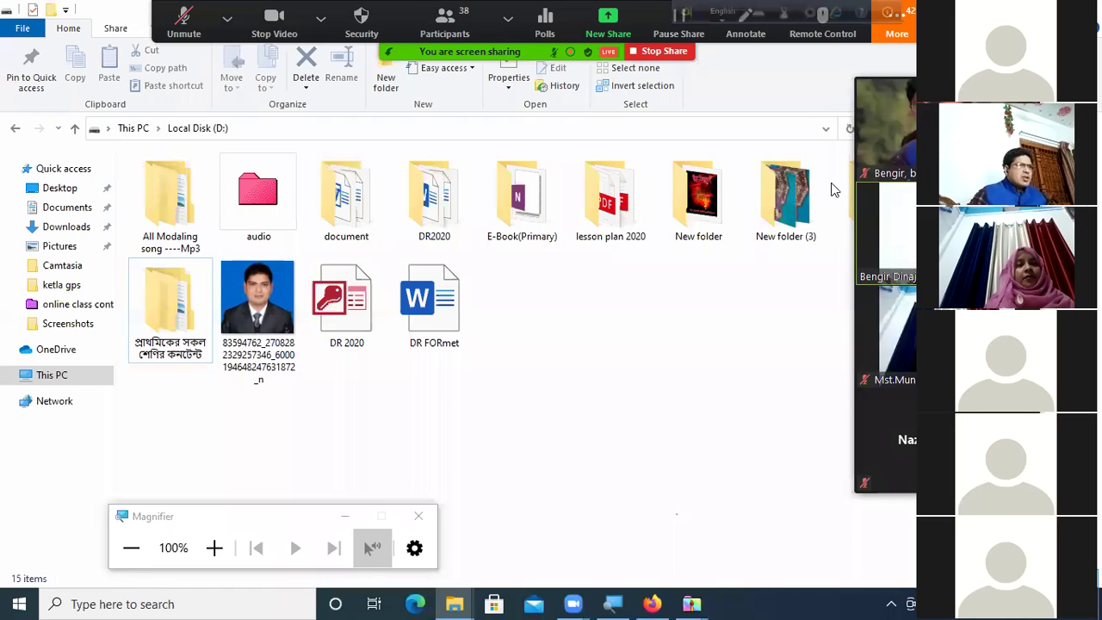
right_click(682, 200)
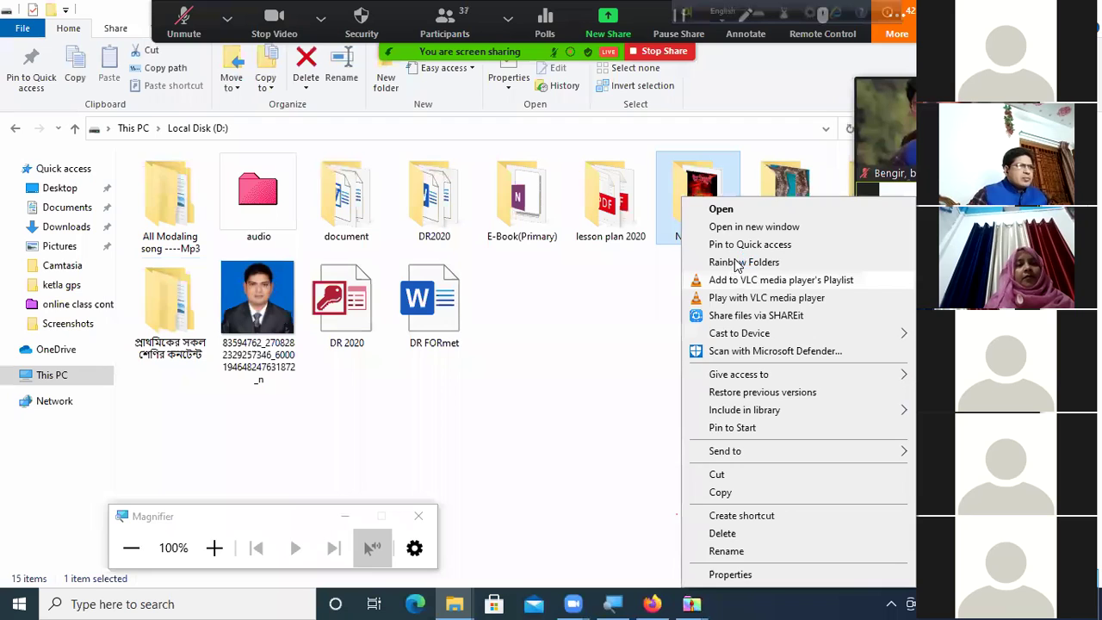
left_click(737, 263)
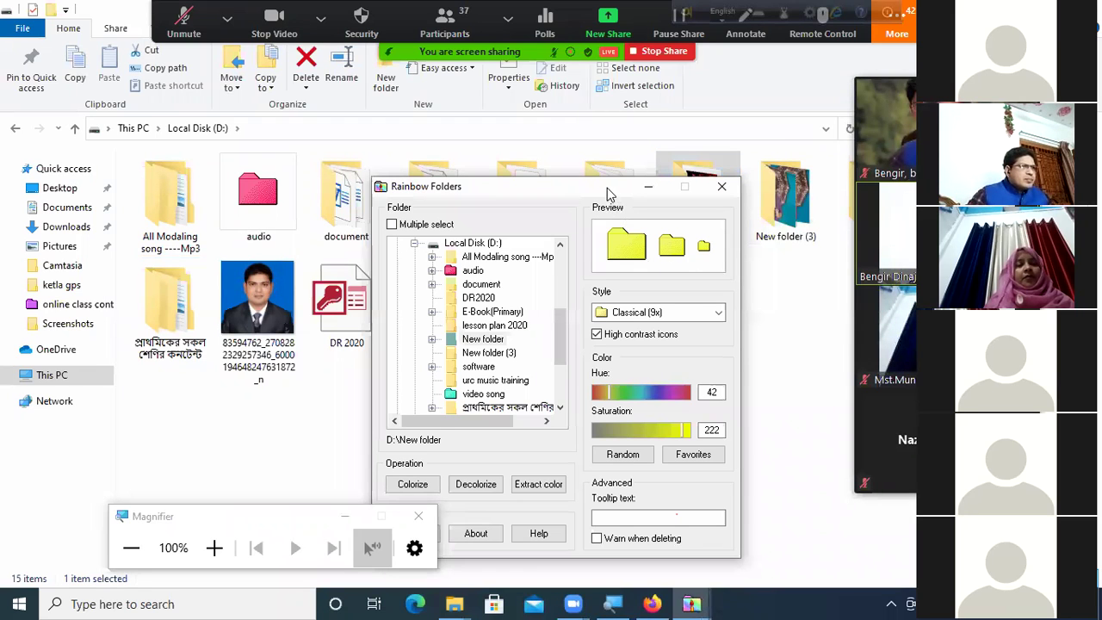
left_click_drag(605, 193, 495, 192)
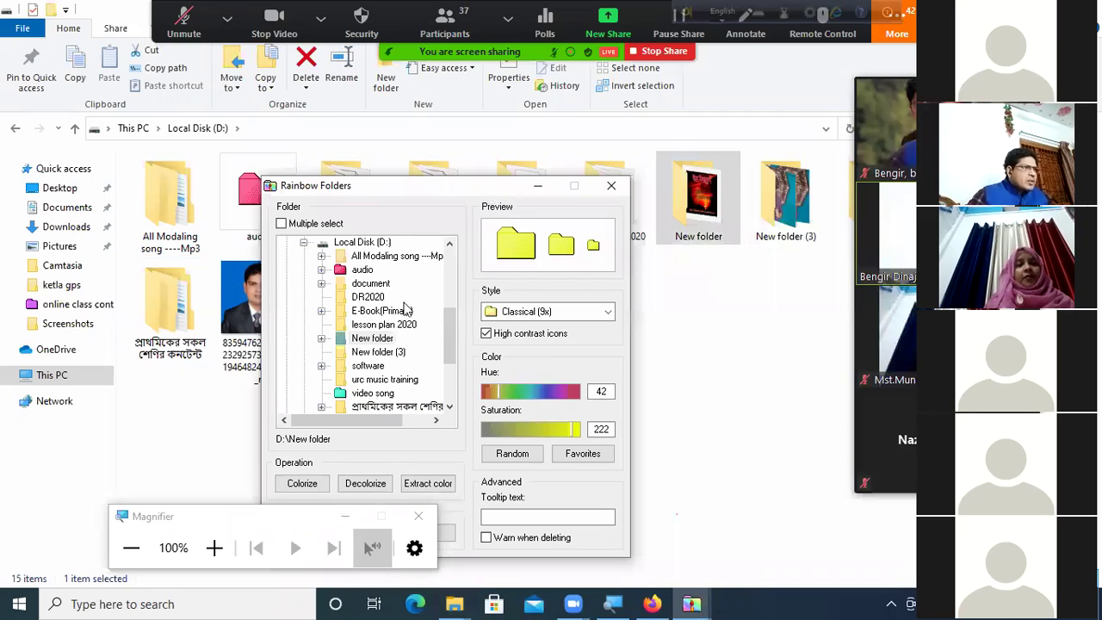
key("Escape")
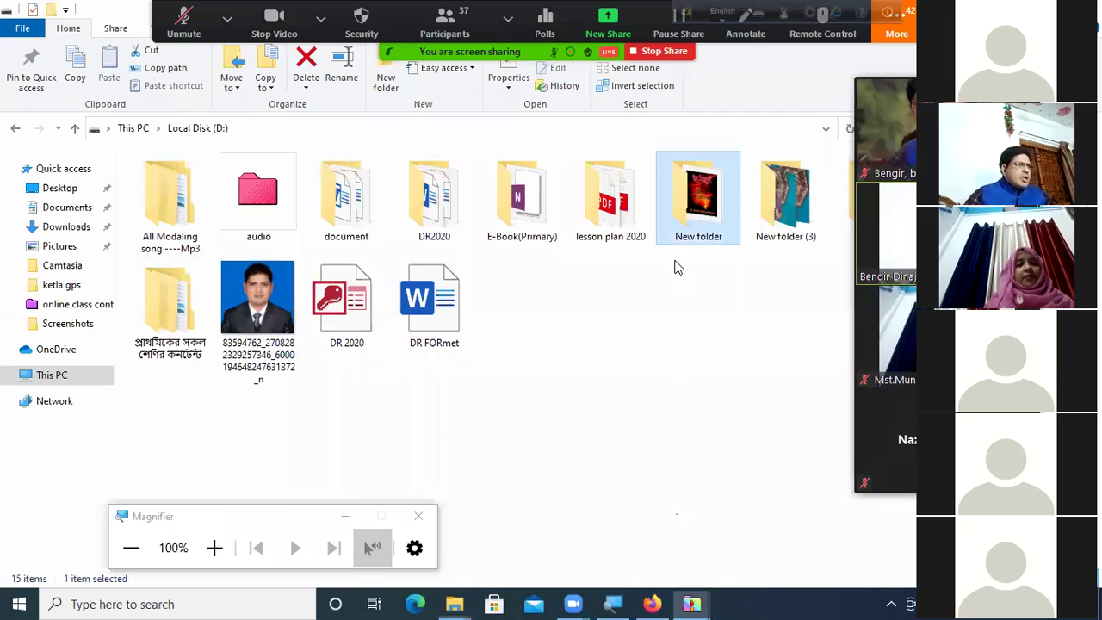
left_click(678, 269)
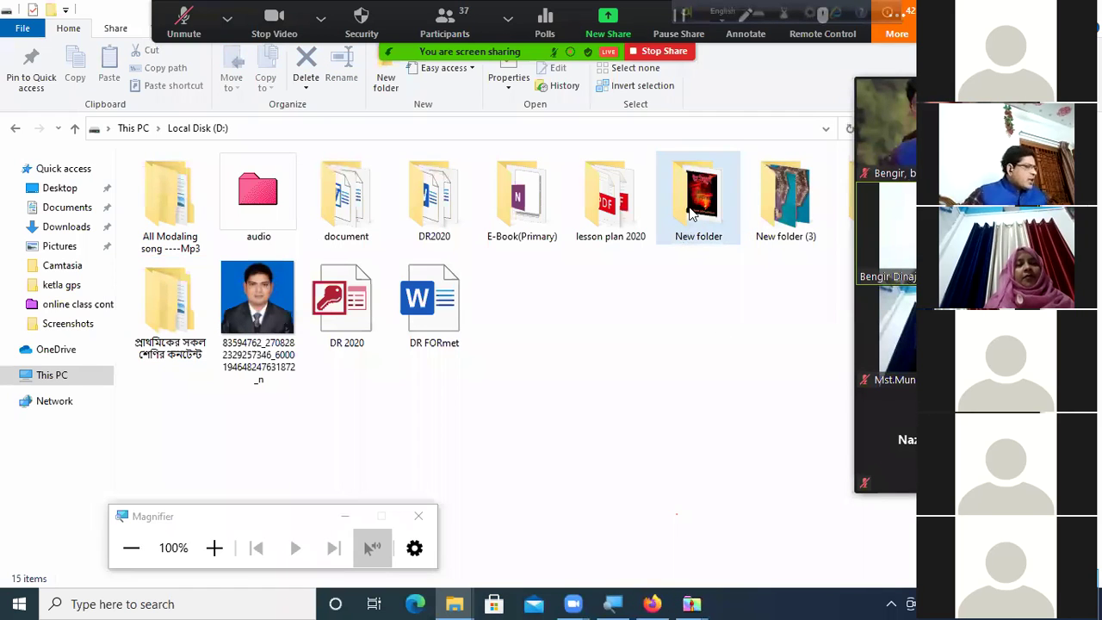
Open "New folder" on Local Disk (D:) in Rainbow Folders with the screen magnified.
mouse_move(689, 214)
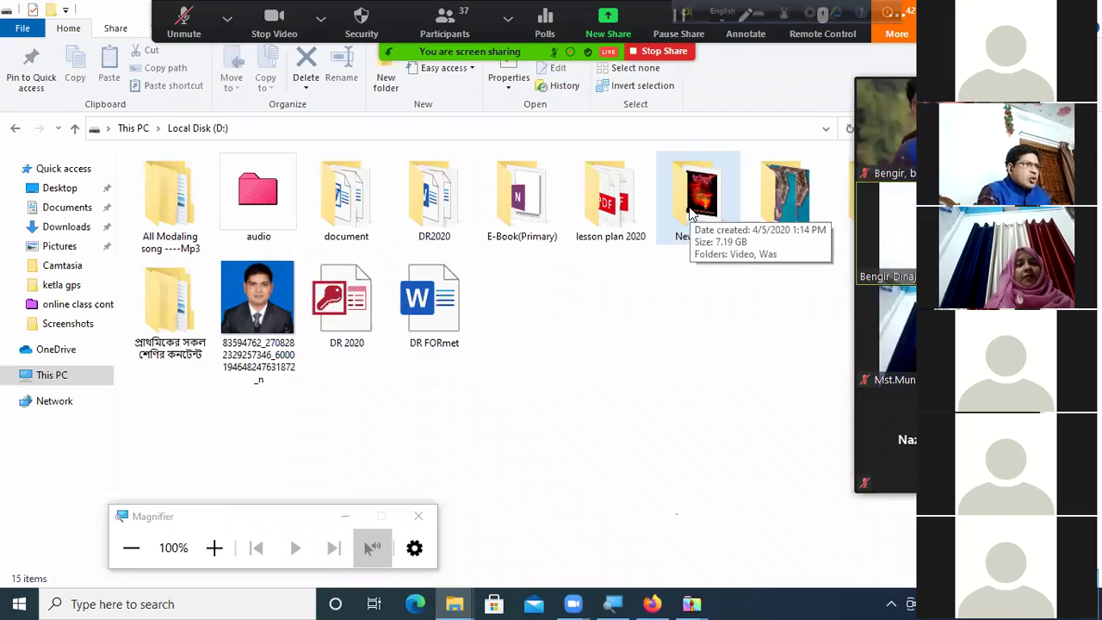
key("super+plus")
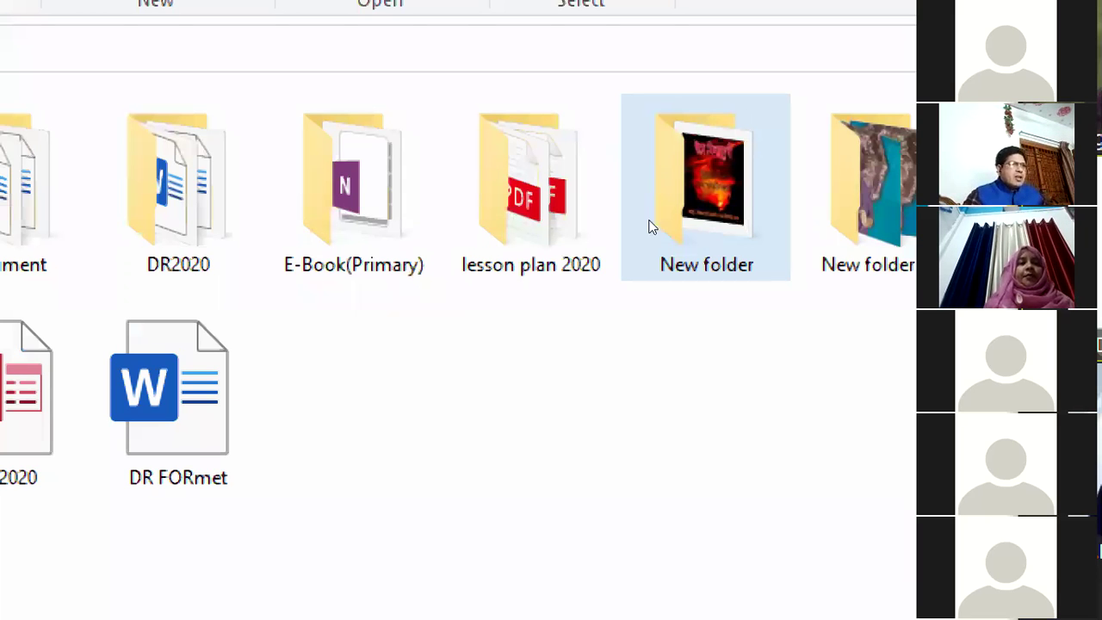
right_click(688, 202)
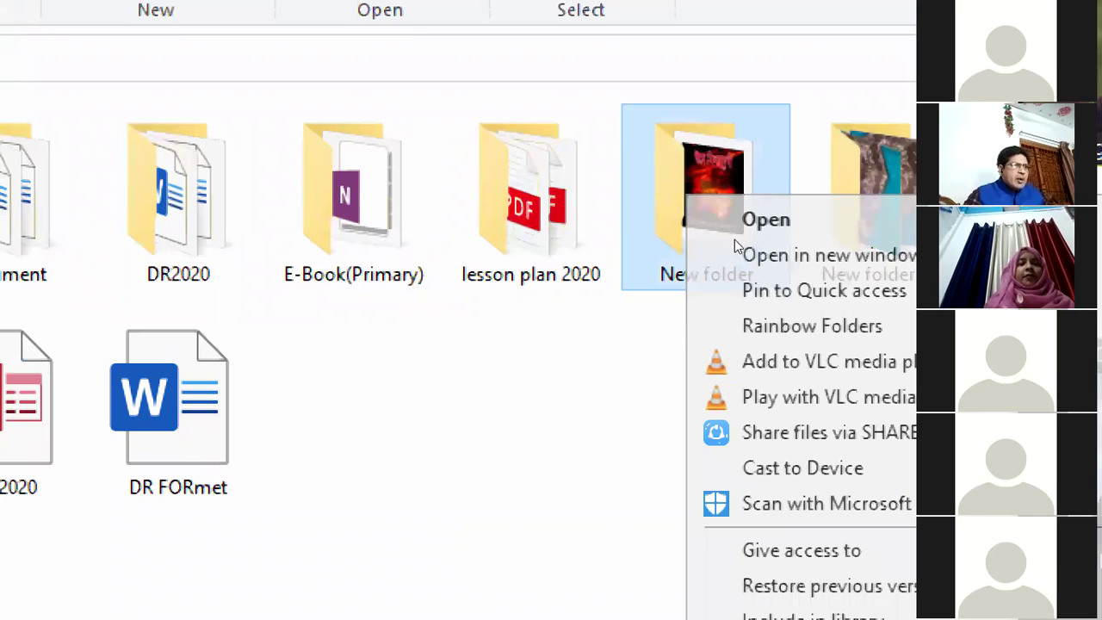
left_click(755, 258)
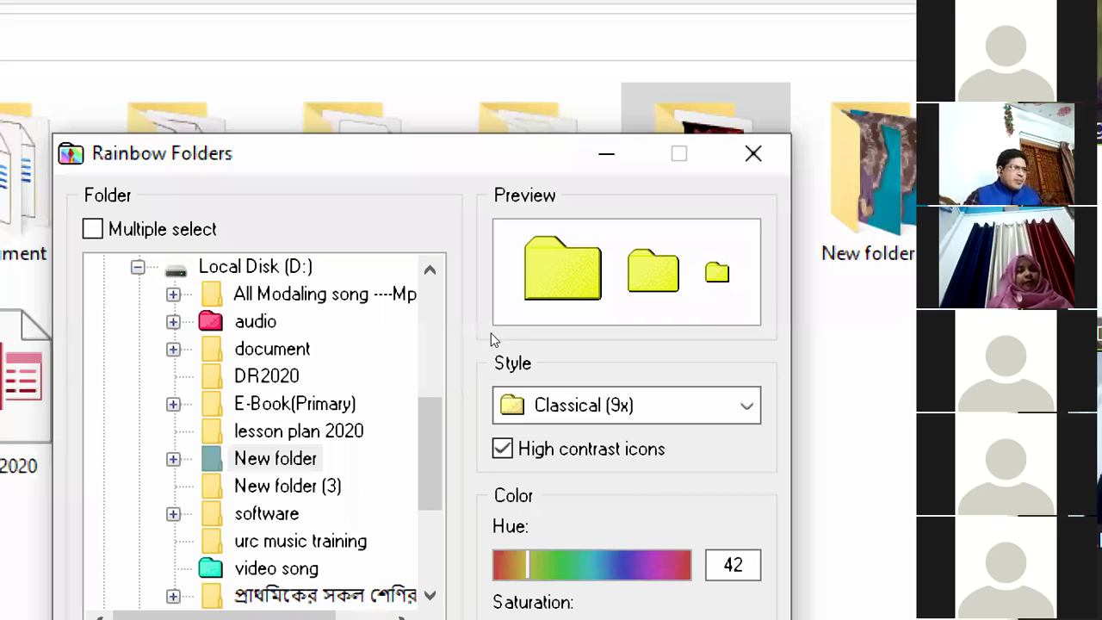
left_click(490, 343)
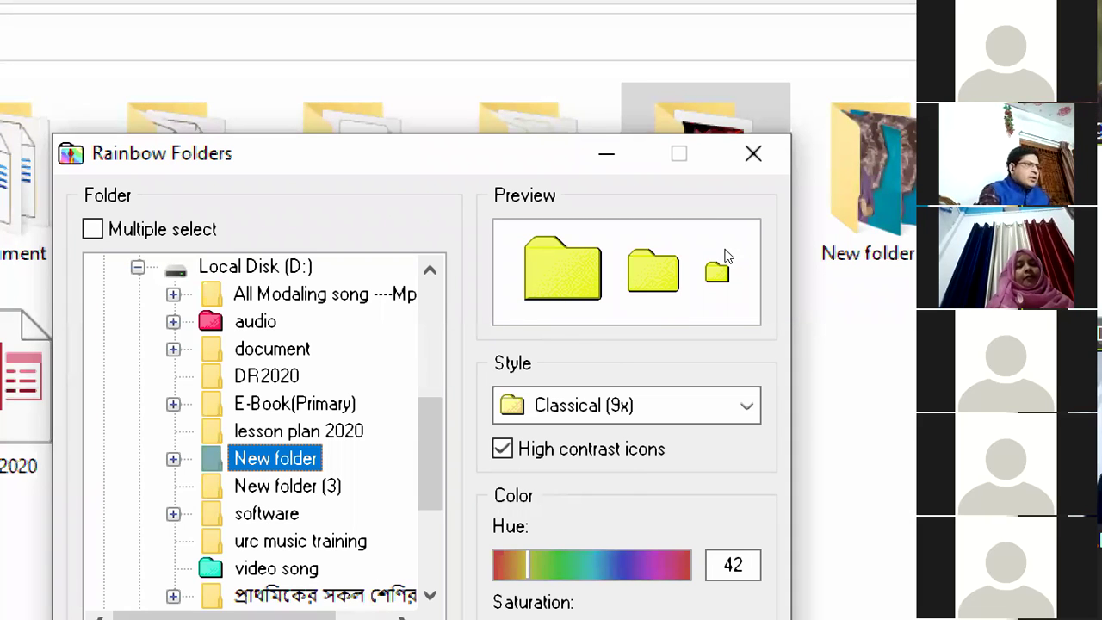
Set the folder colour to a green with hue 104 and saturation 204.
key("super+minus")
key("super+plus")
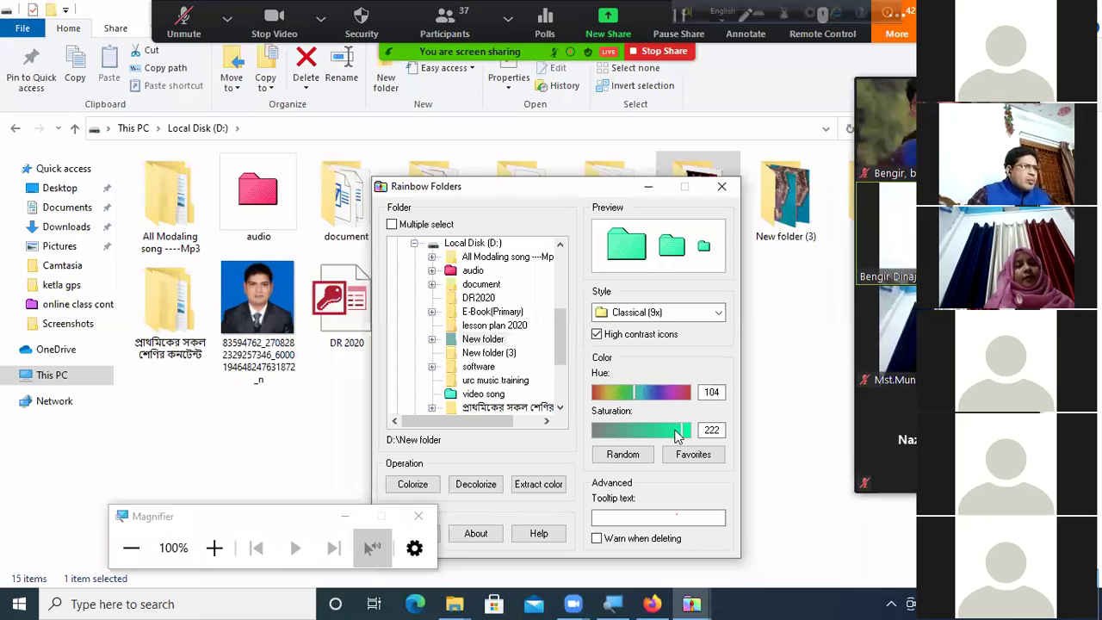
left_click(676, 436)
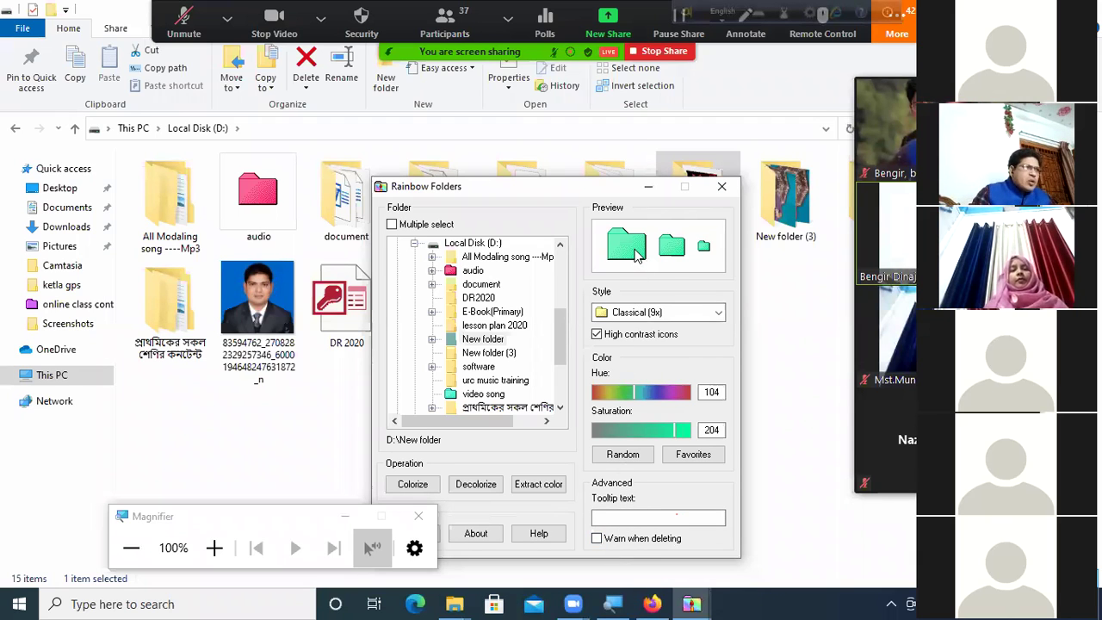
Colorize D:\New folder with the chosen green, and close Rainbow Folders to return to Local Disk (D:).
left_click(414, 484)
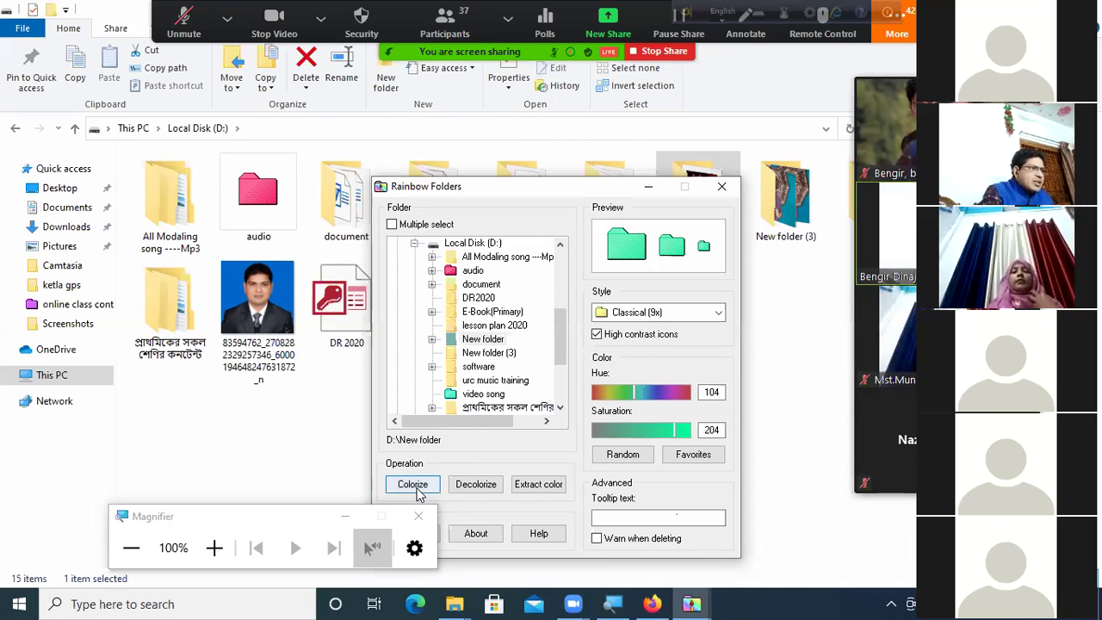
key("super+plus")
key("super+plus")
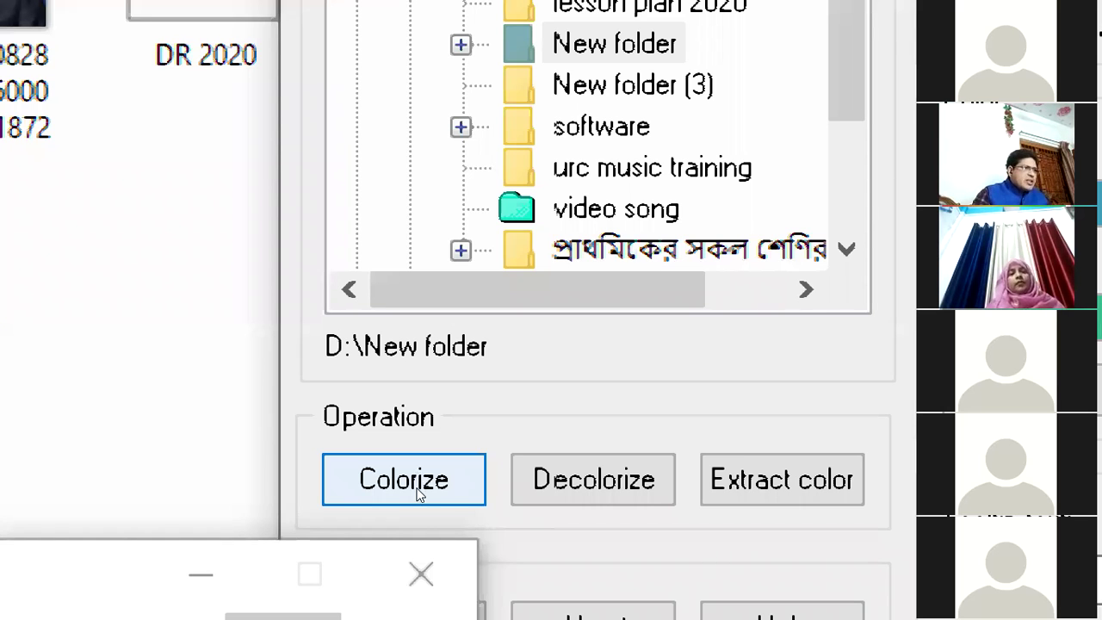
key("super+minus")
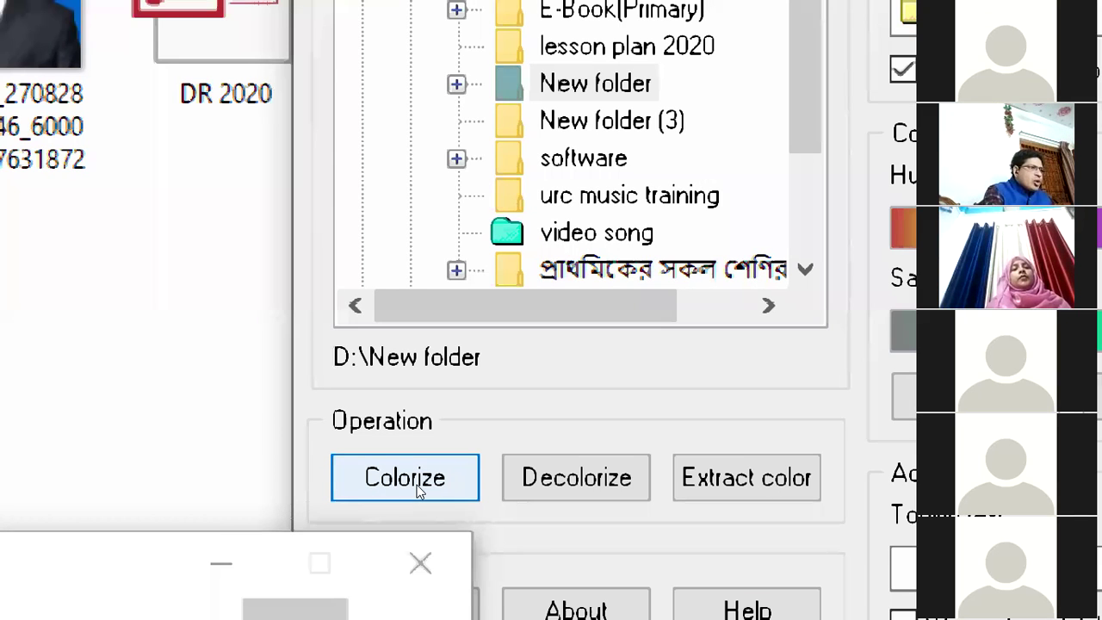
key("super+minus")
key("super+minus")
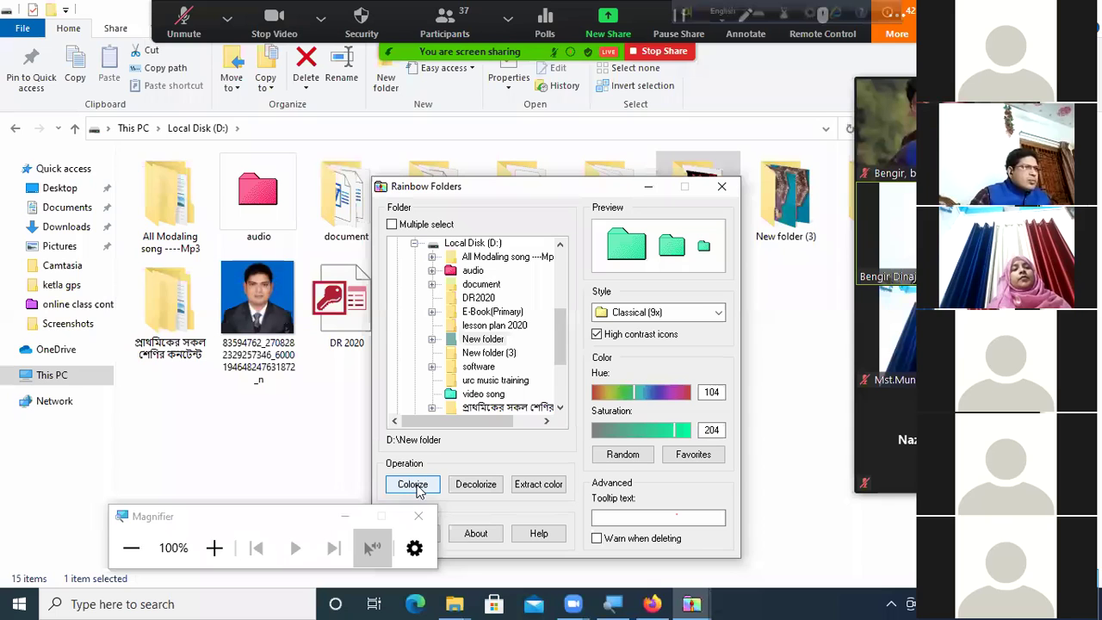
left_click(417, 487)
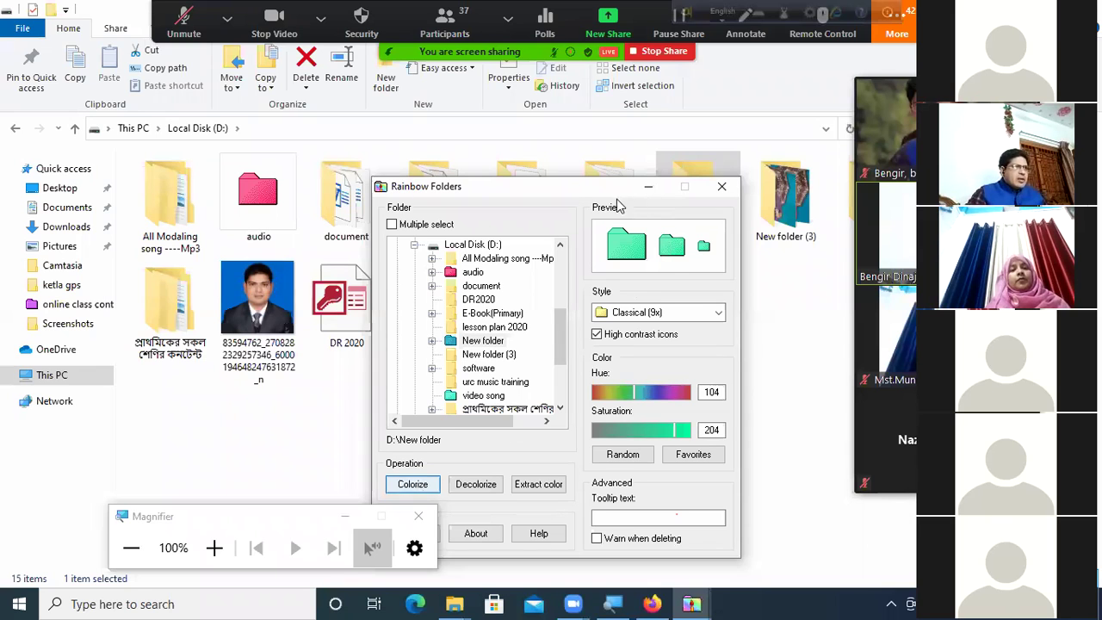
left_click_drag(596, 197, 680, 286)
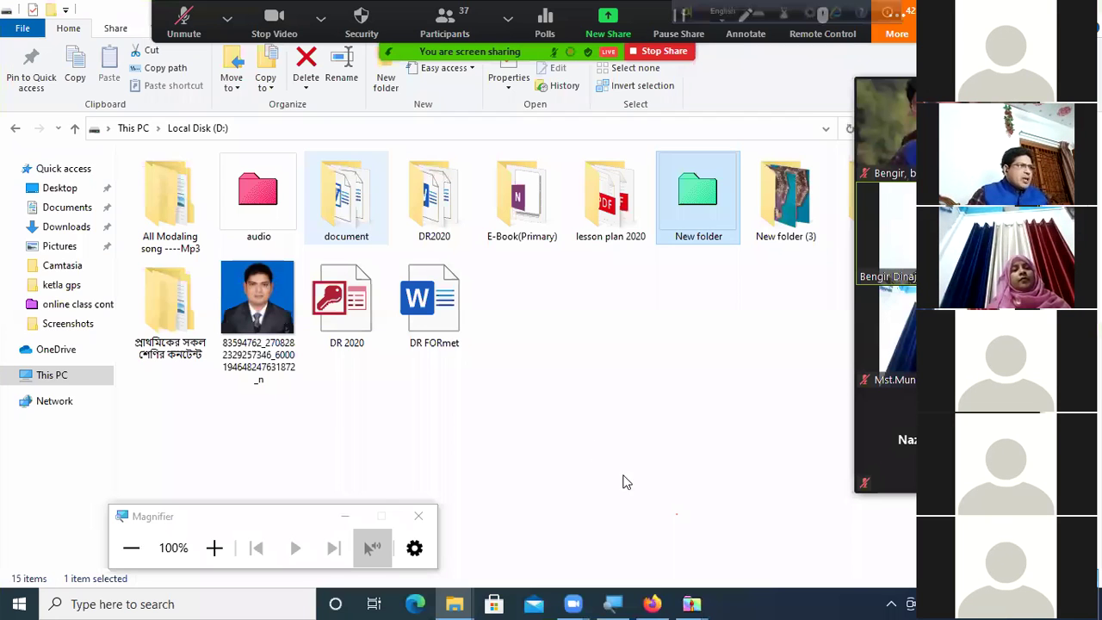
Open the document folder on Local Disk (D:) in Rainbow Folders and set a purple with hue 170.
left_click(351, 213)
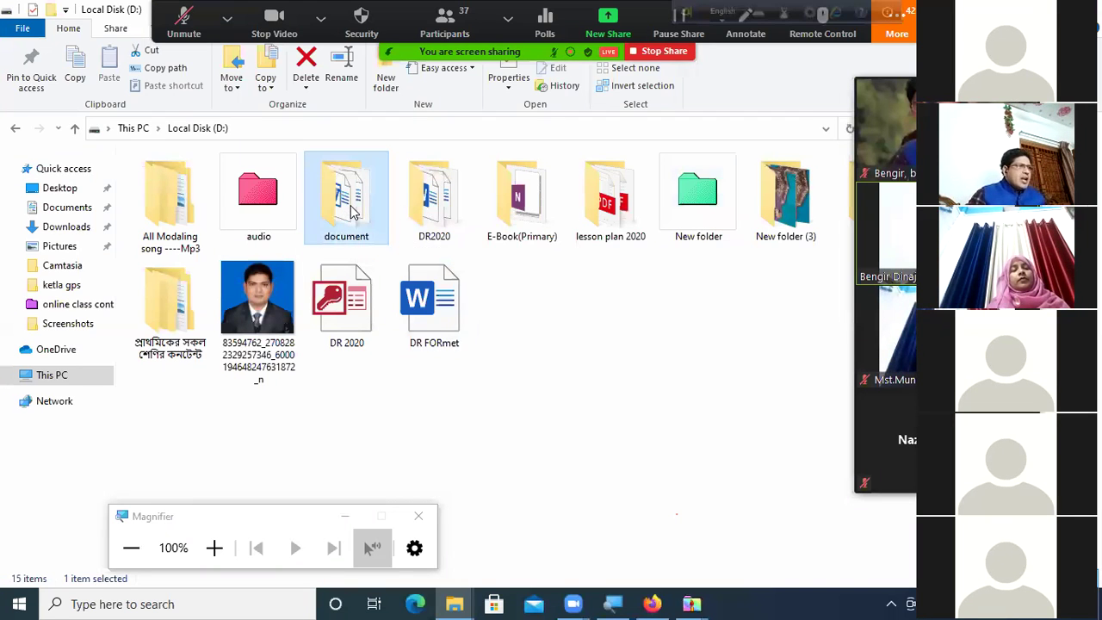
right_click(358, 212)
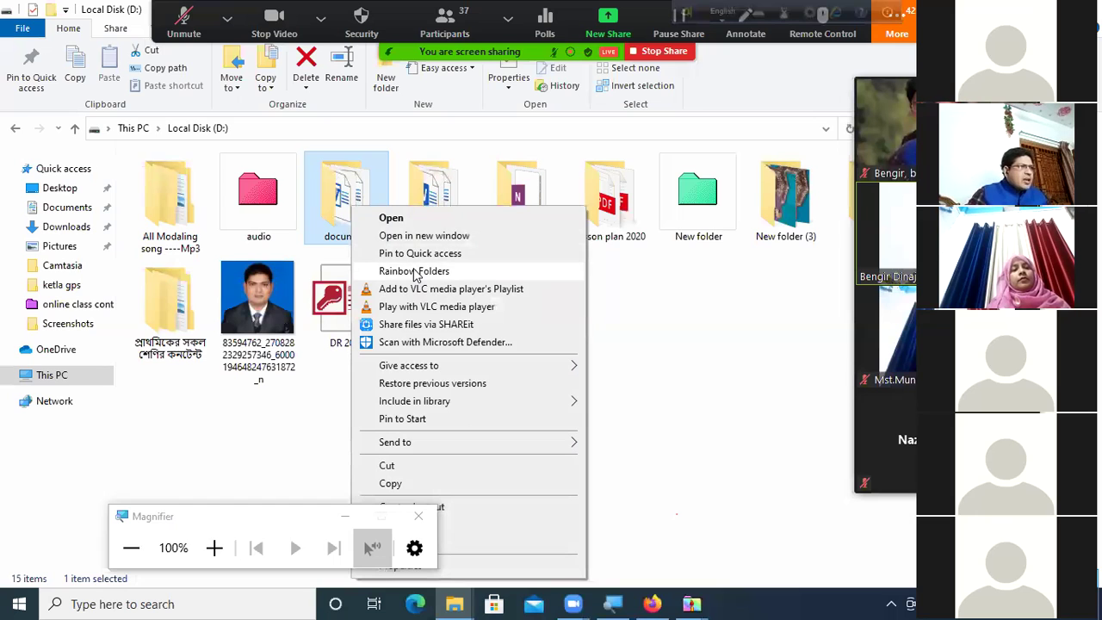
left_click(416, 271)
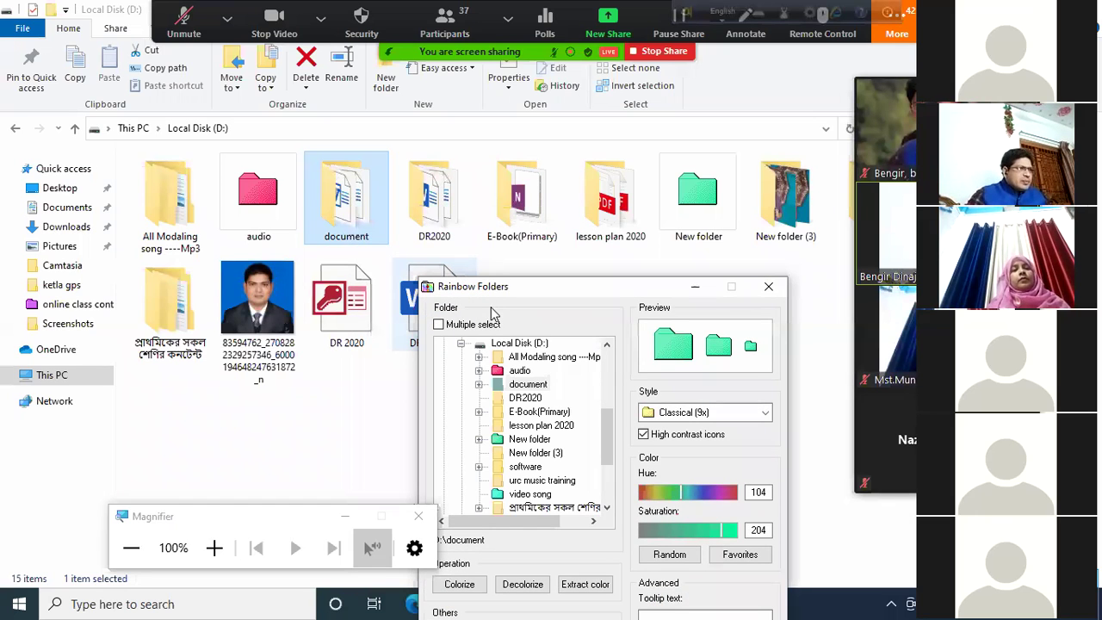
left_click(540, 386)
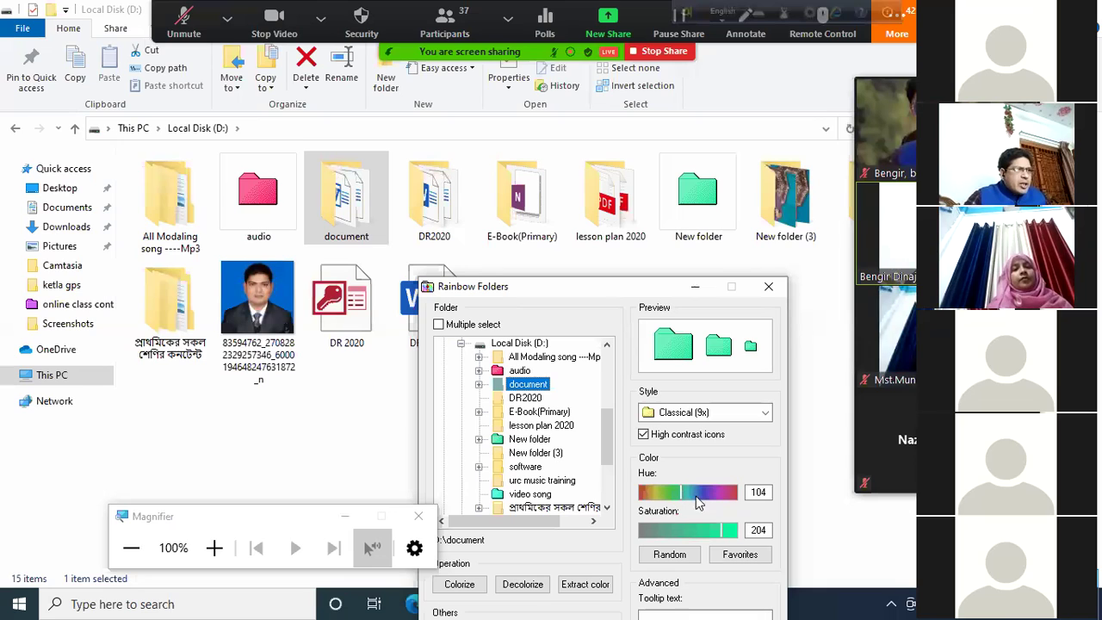
left_click(707, 496)
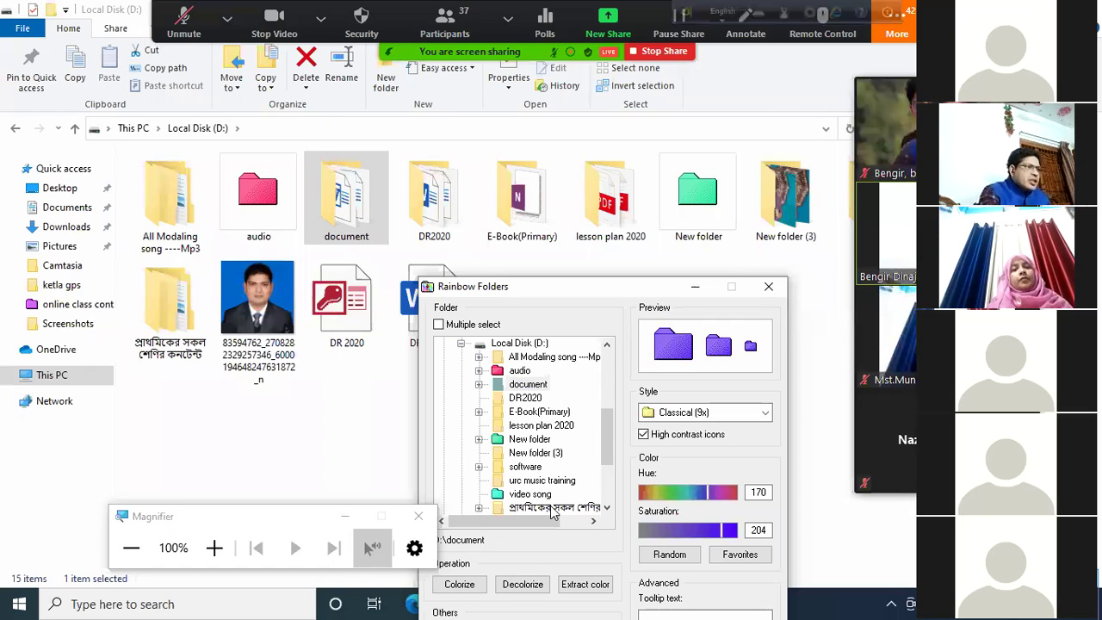
Colorize D:\document with the chosen purple while magnified, and return to Local Disk (D:) at 100% magnification.
key("super+plus")
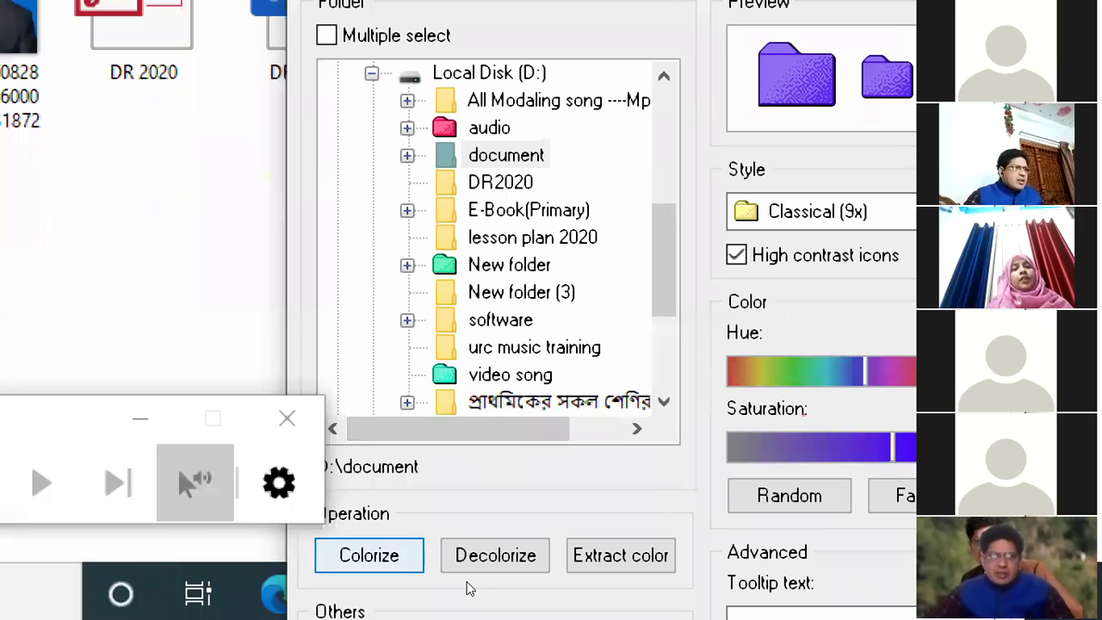
key("Return")
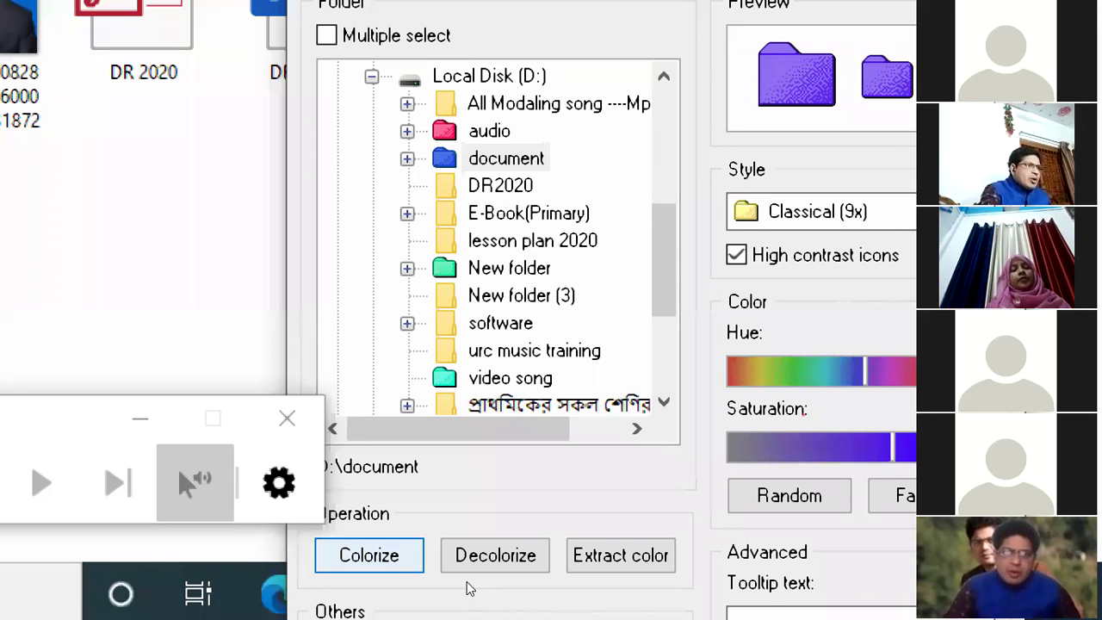
key("super+minus")
key("super+minus")
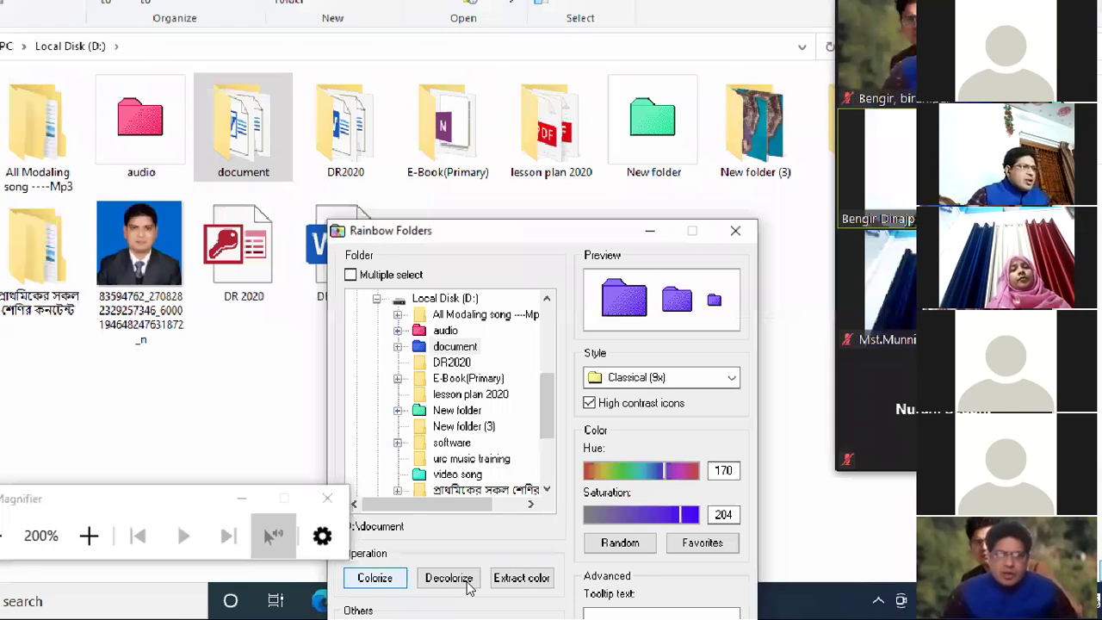
key("super+minus")
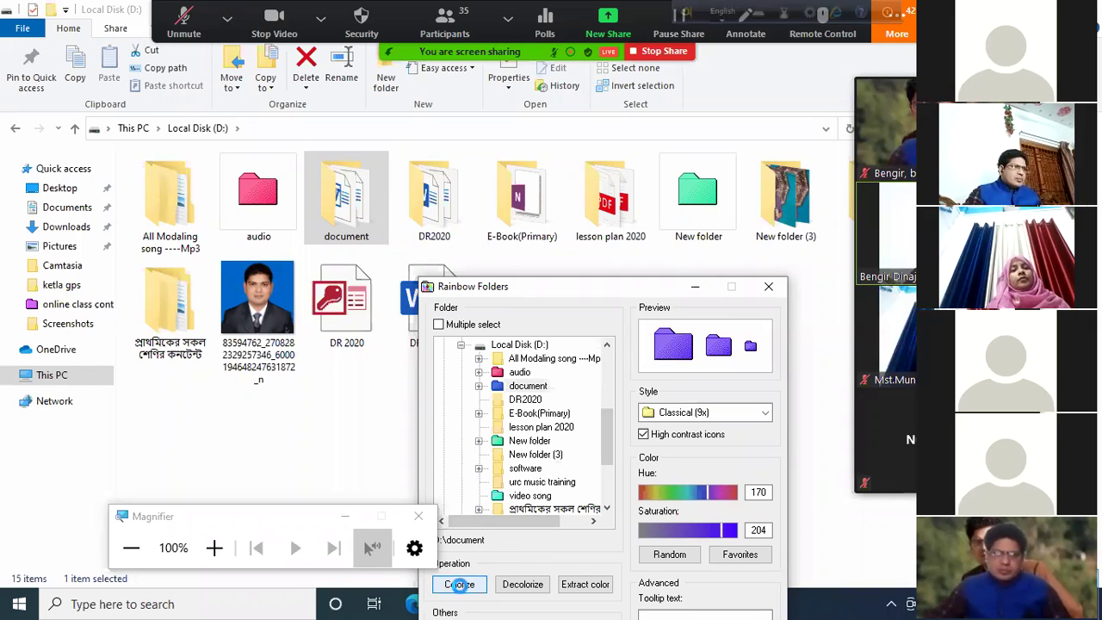
left_click(374, 432)
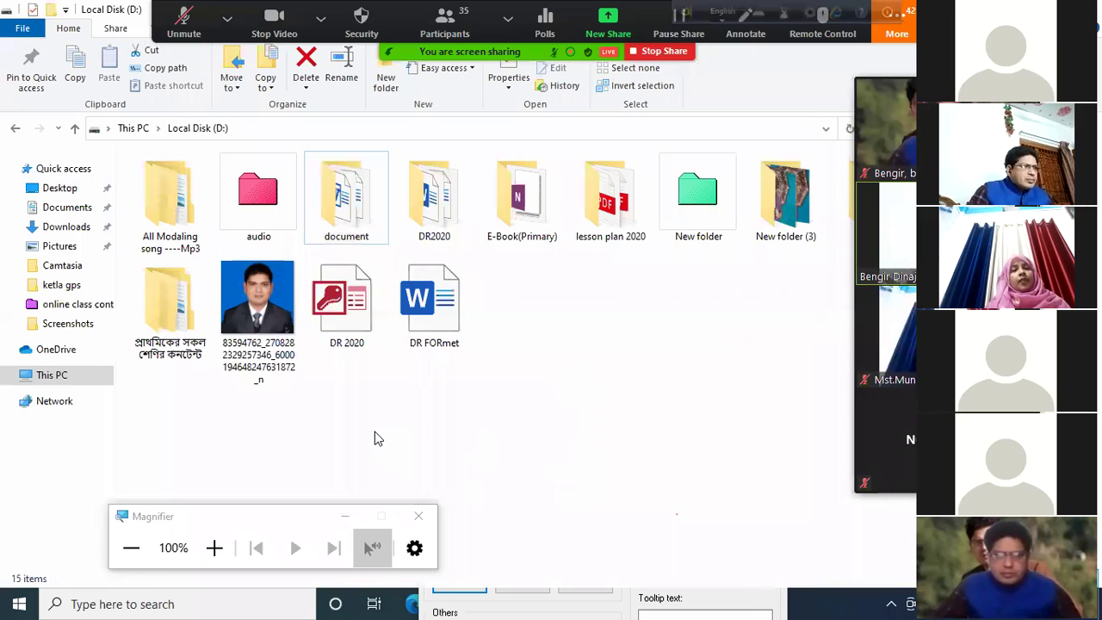
Move the Magnifier window aside, reopen the document folder in Rainbow Folders and set the hue to 68.
right_click(368, 214)
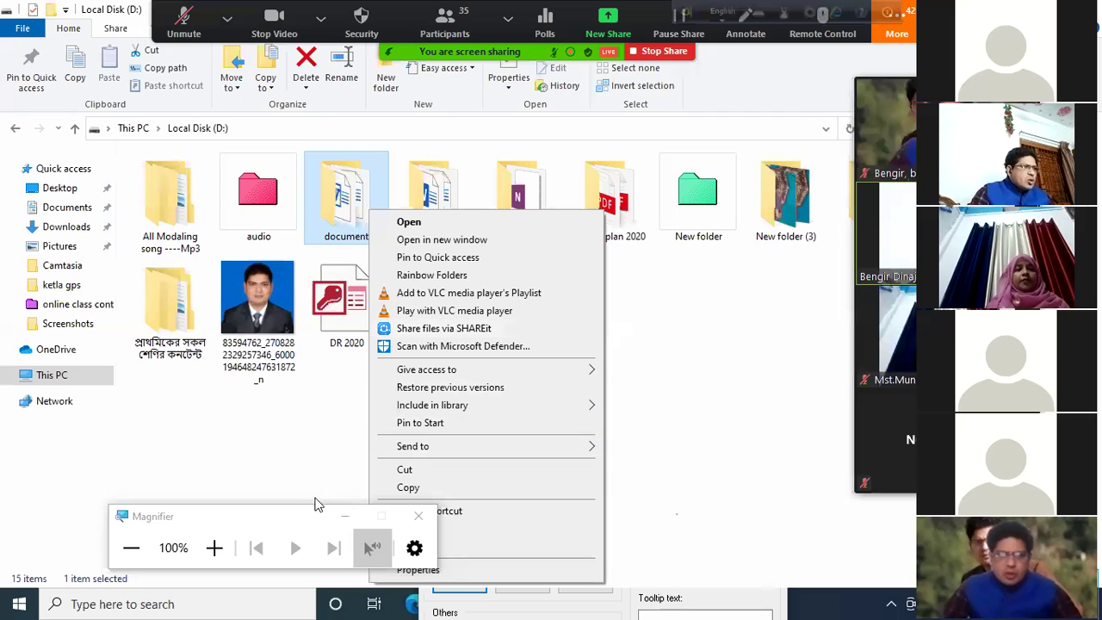
left_click(290, 518)
left_click_drag(290, 518, 209, 482)
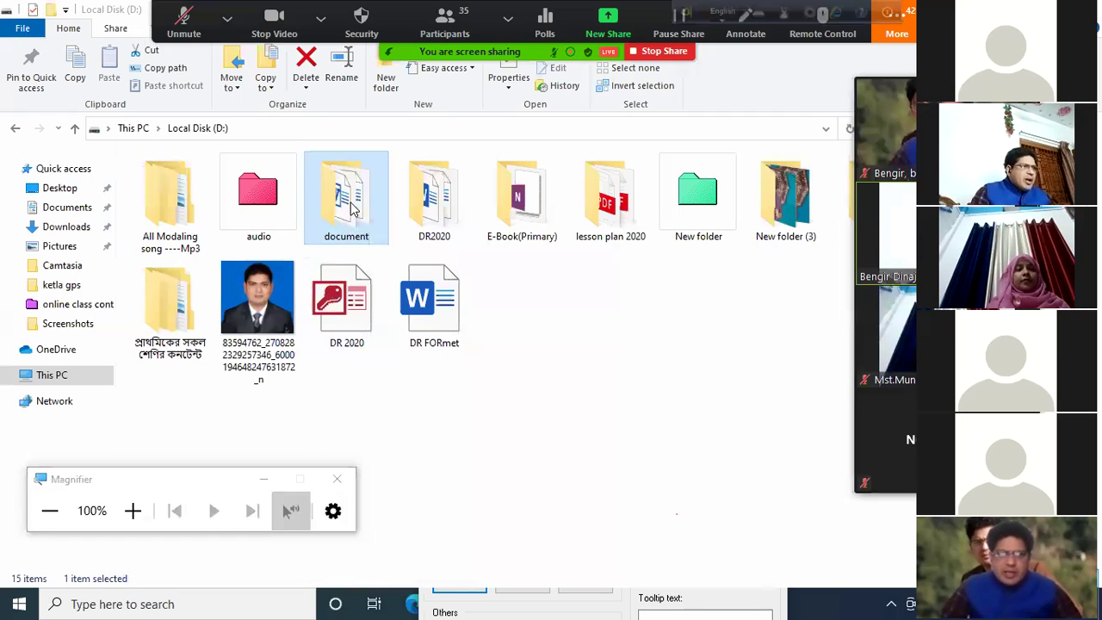
right_click(350, 207)
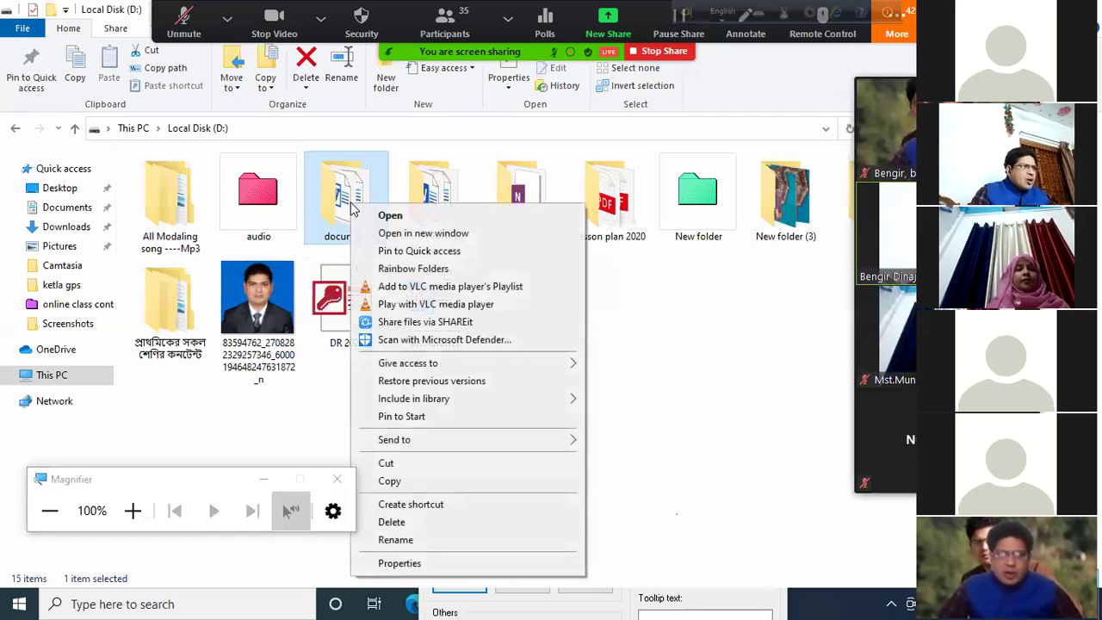
left_click(414, 270)
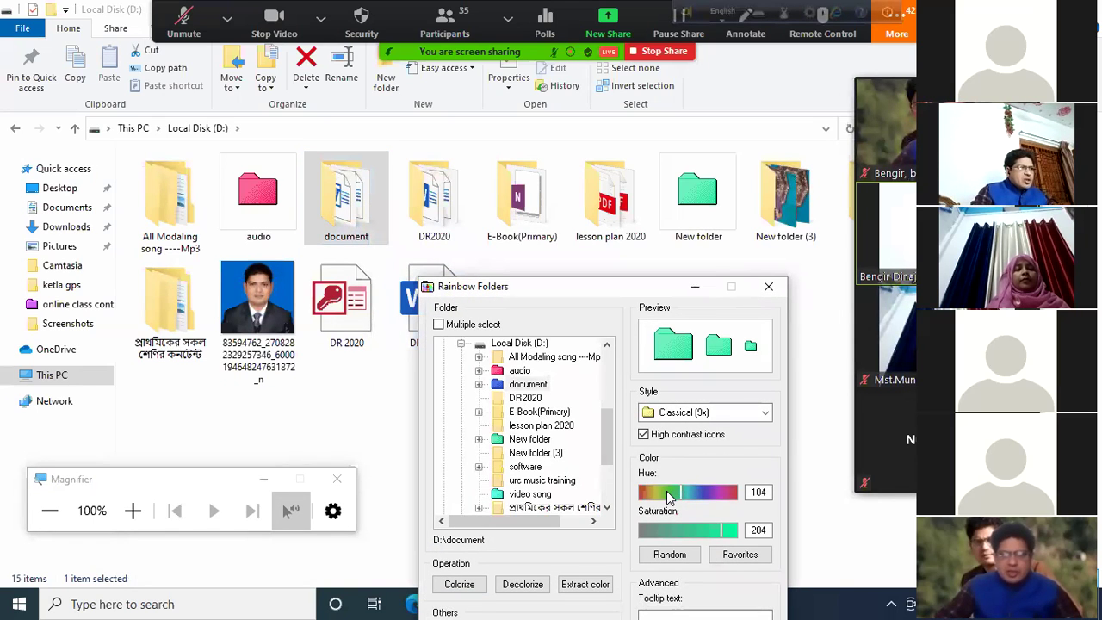
left_click(668, 494)
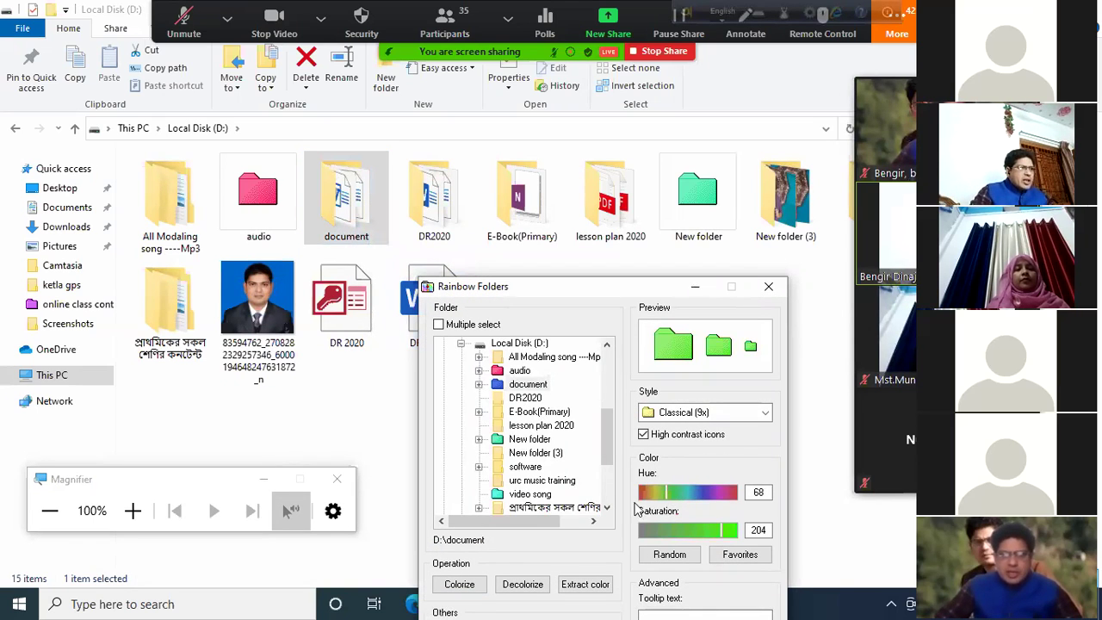
Colorize D:\document with the chosen green and close Rainbow Folders.
left_click(460, 585)
left_click(462, 584)
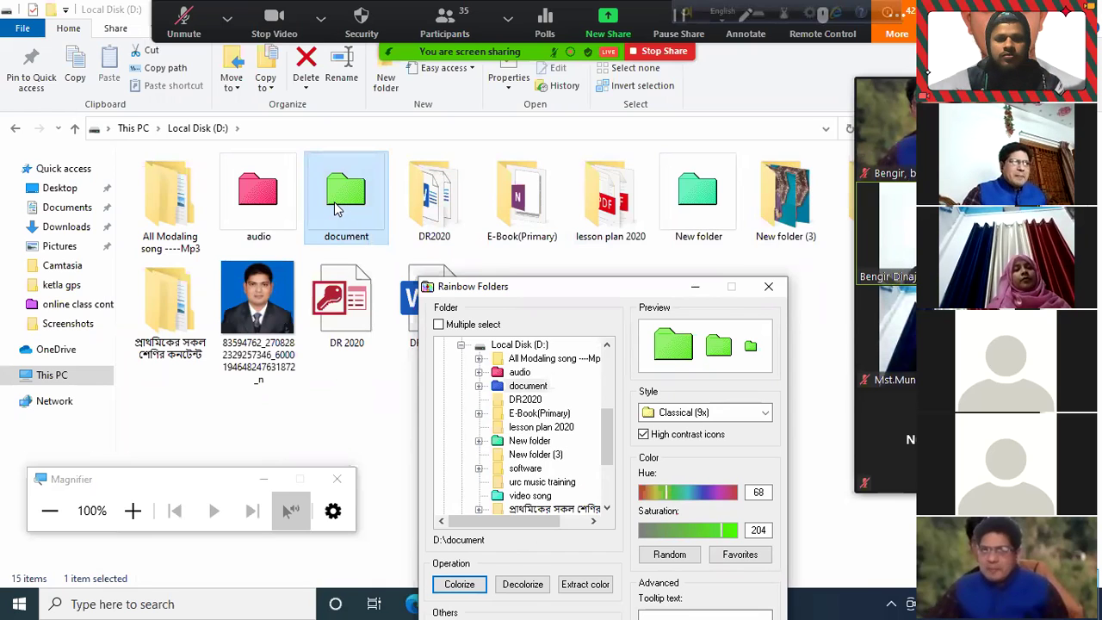
left_click(768, 288)
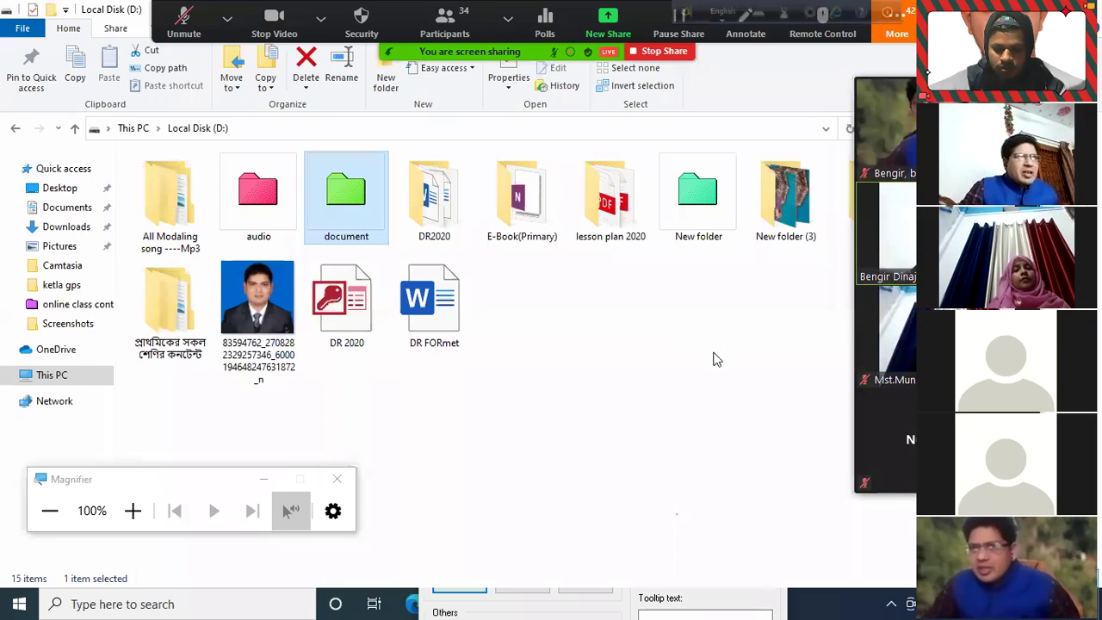
Close the Rainbow Folders window on the desktop and switch to Firefox, going back to the Google results for rainbow folder.
left_click(660, 51)
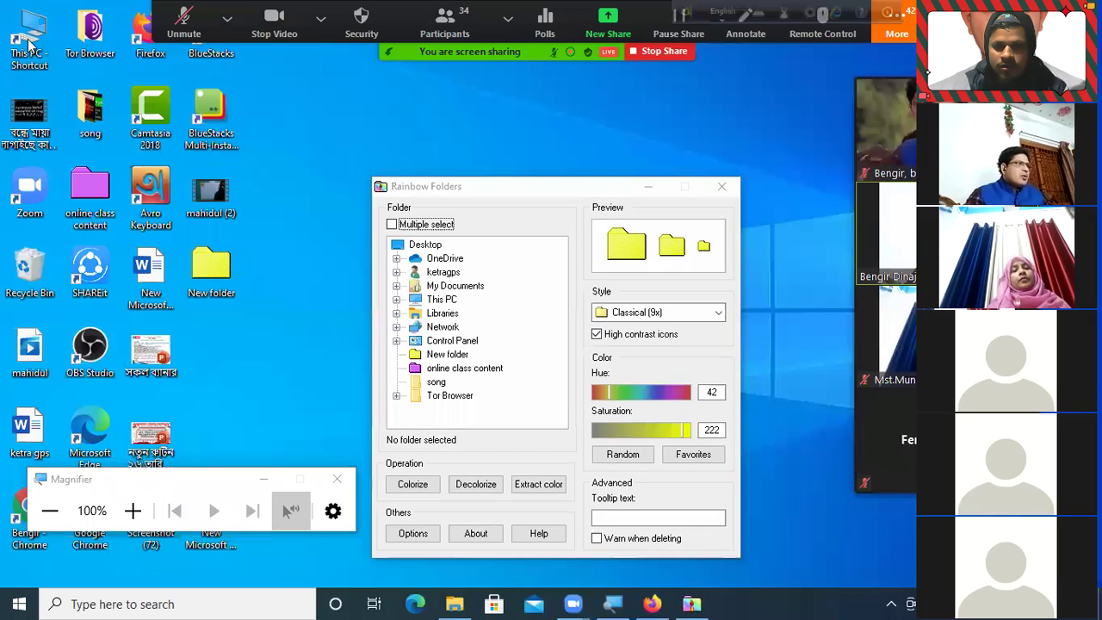
key("alt+F4")
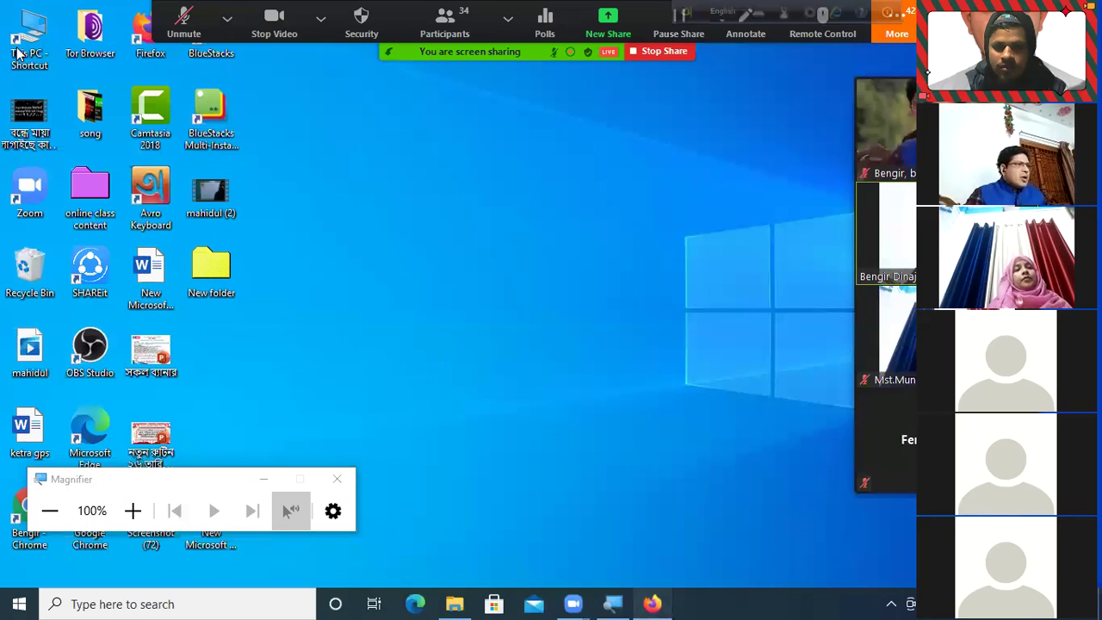
key("alt+Tab")
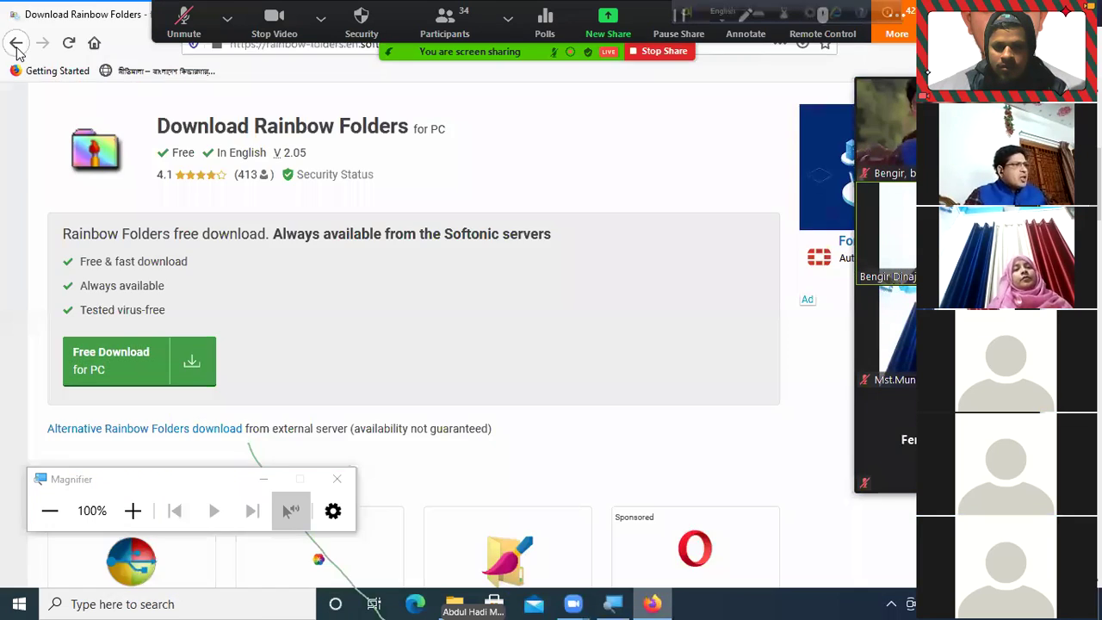
left_click(16, 47)
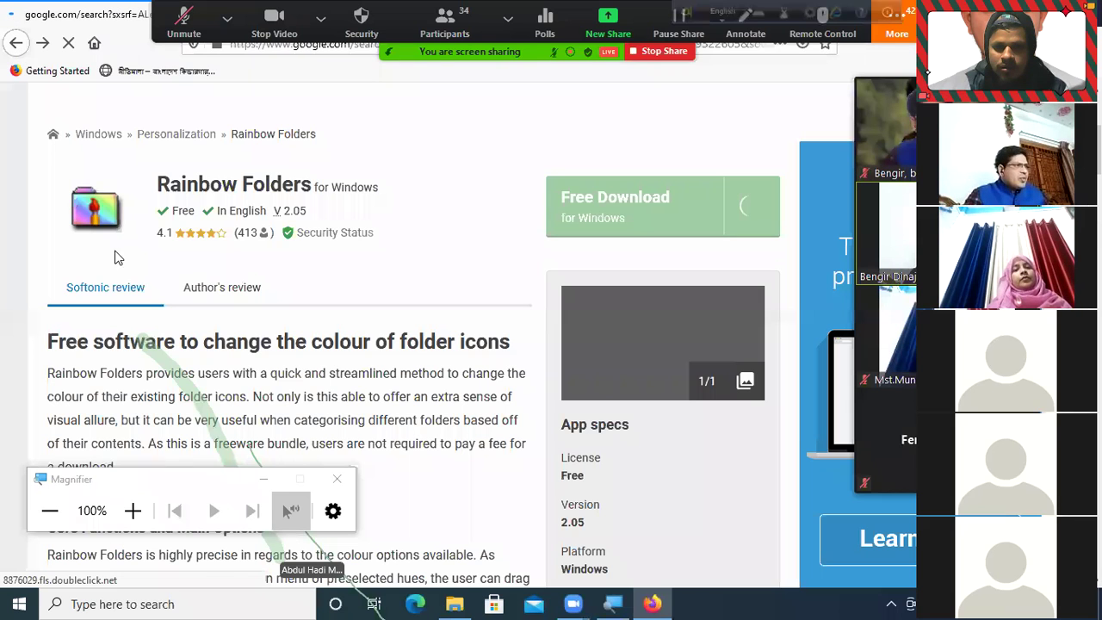
key("alt+Left")
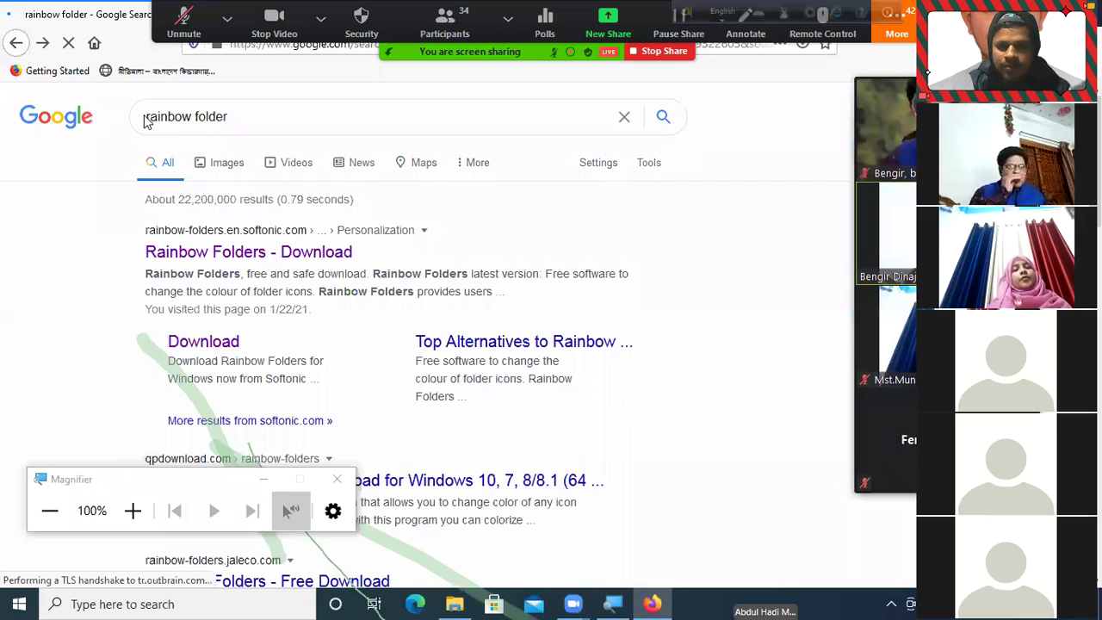
Magnify the Google search term, restore the normal view and run the search for "rainbow folder" again.
left_click(138, 107)
key("super+plus")
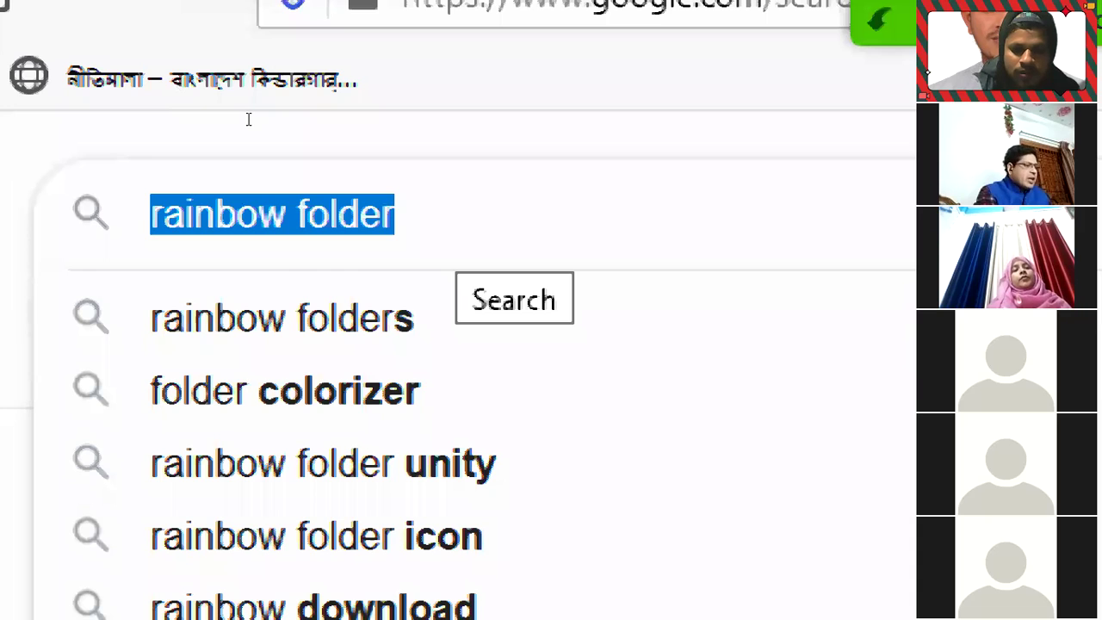
key("super+minus")
key("super+minus")
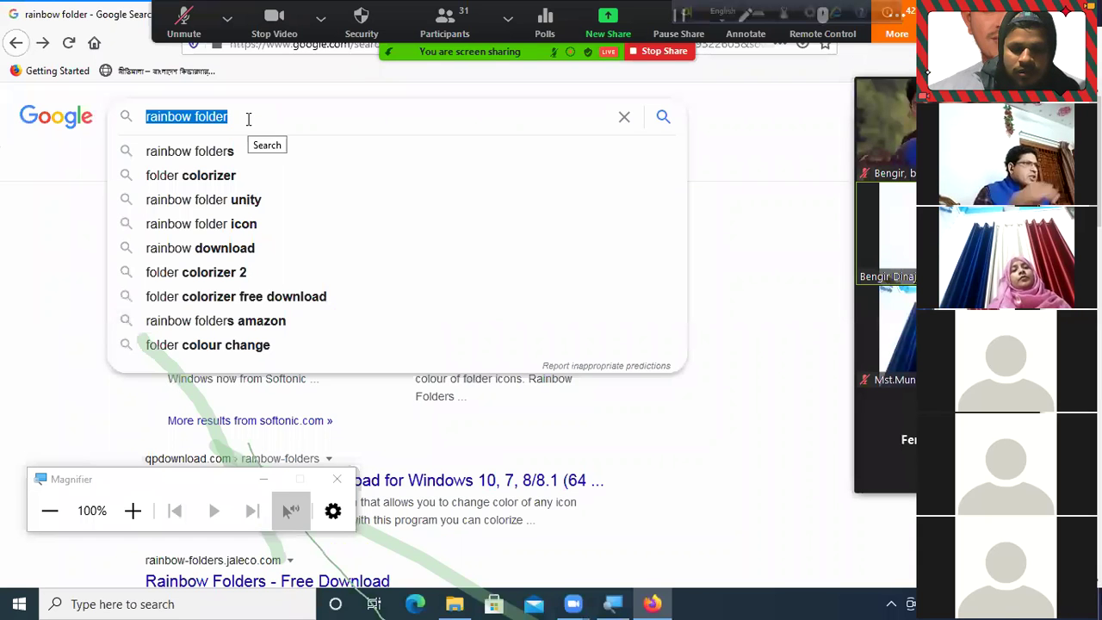
key("Return")
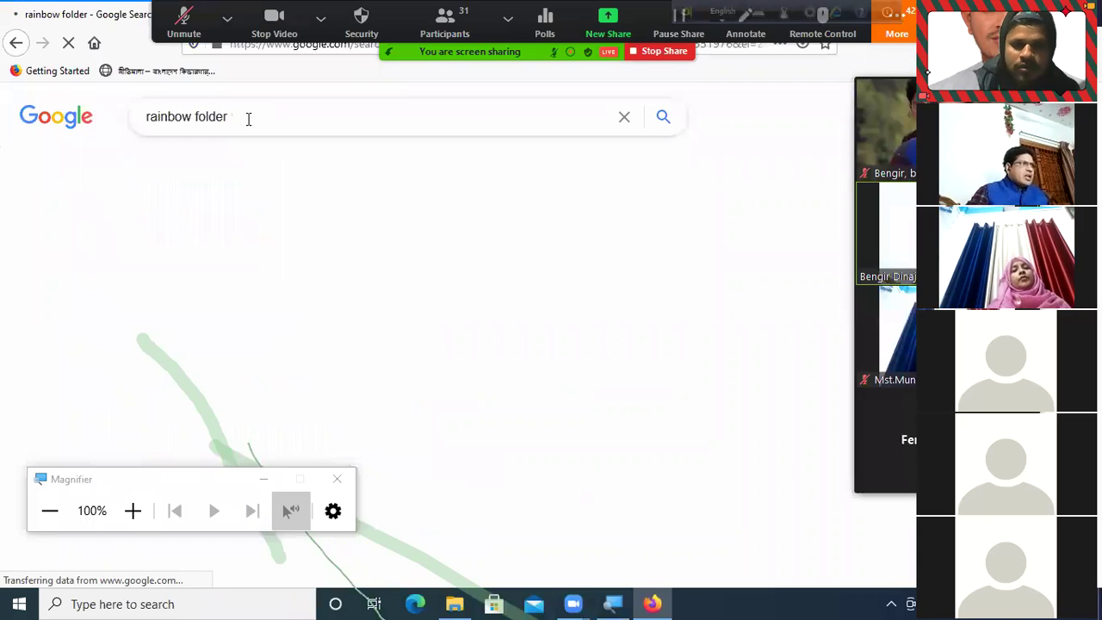
Look over the search results and open Softonic's "Rainbow Folders - Download" page.
left_click(209, 258)
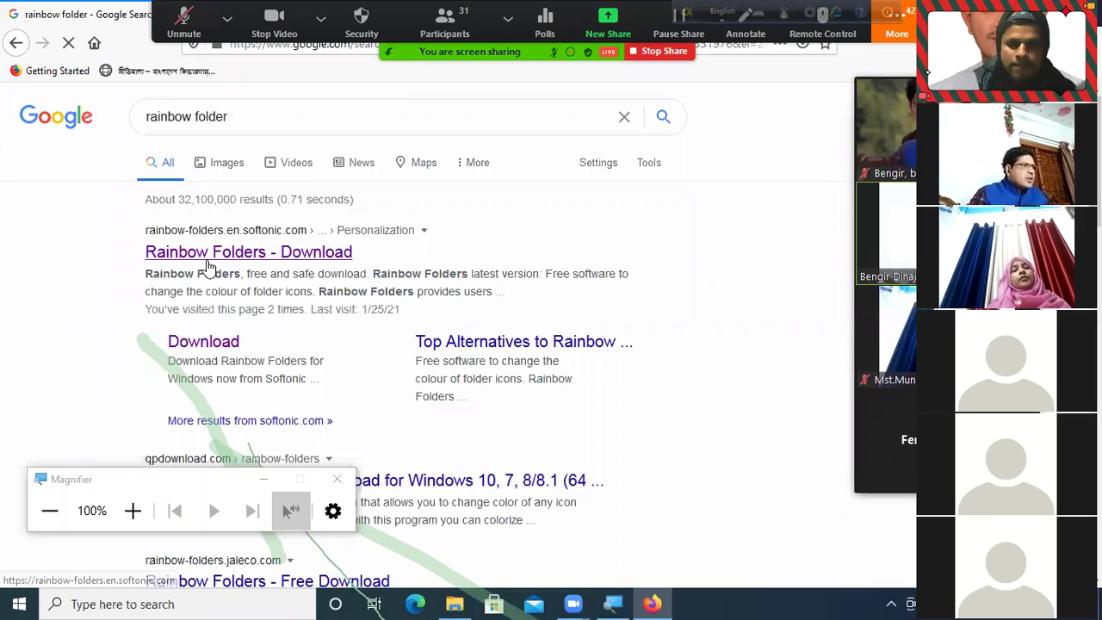
scroll(208, 268, "down", 2)
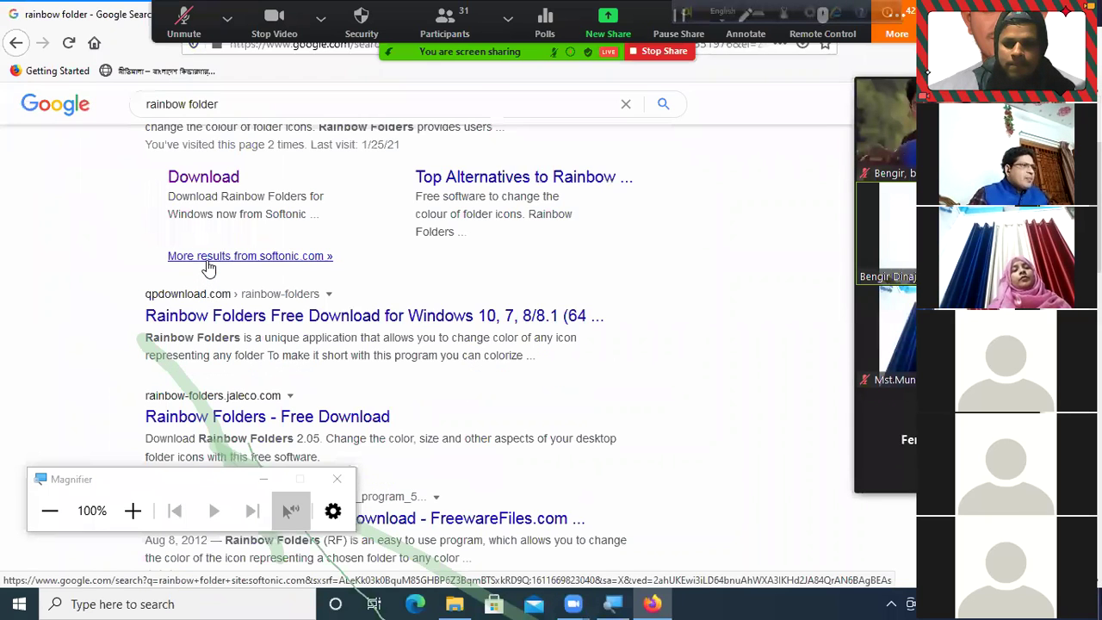
scroll(208, 262, "up", 1)
scroll(215, 258, "up", 1)
left_click(222, 259)
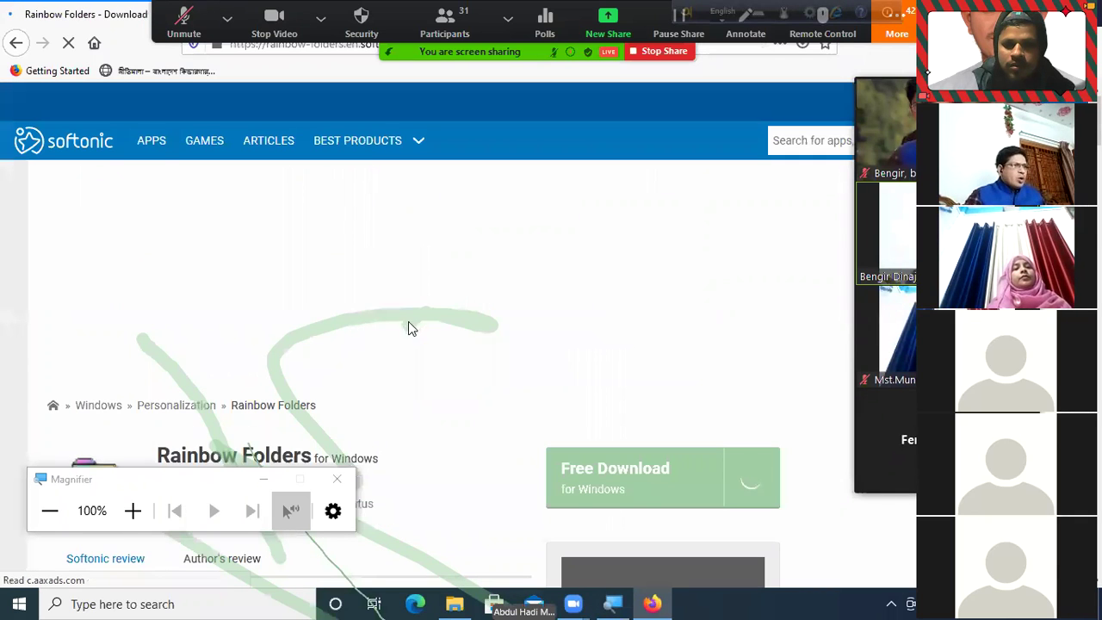
Review the Rainbow Folders description on Softonic and open its download page at the Free Download for PC option.
scroll(533, 270, "down", 2)
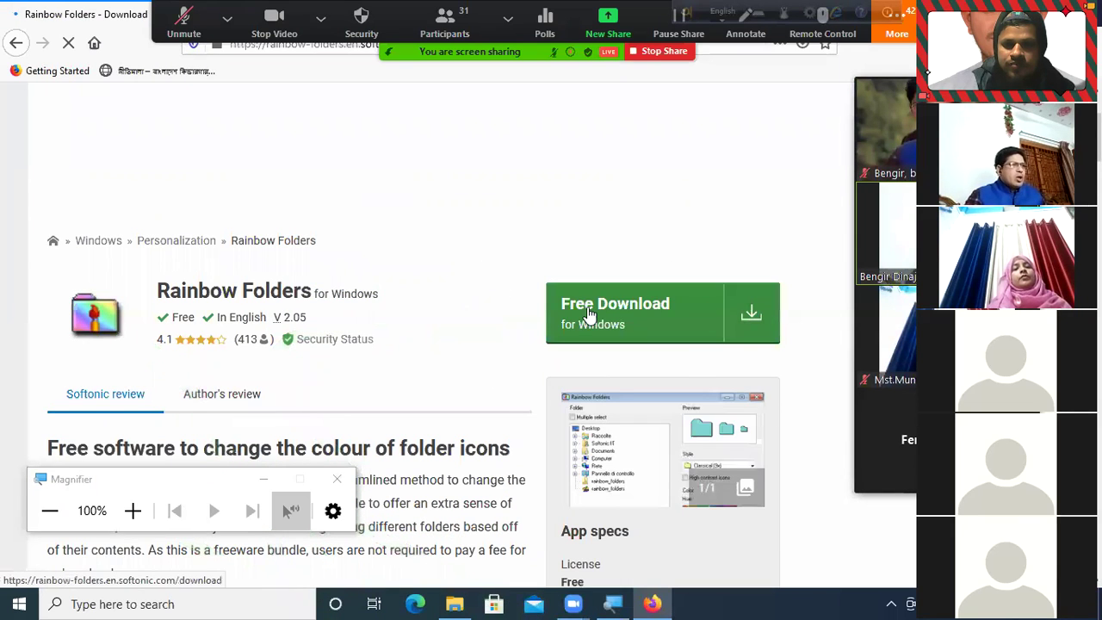
scroll(544, 306, "down", 1)
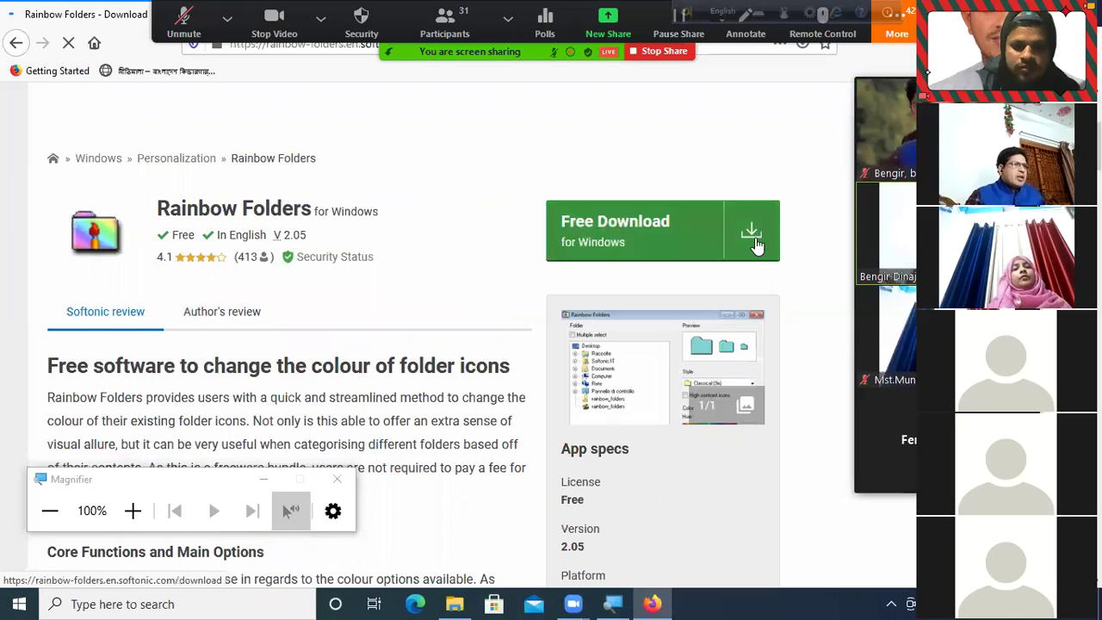
scroll(389, 225, "down", 3)
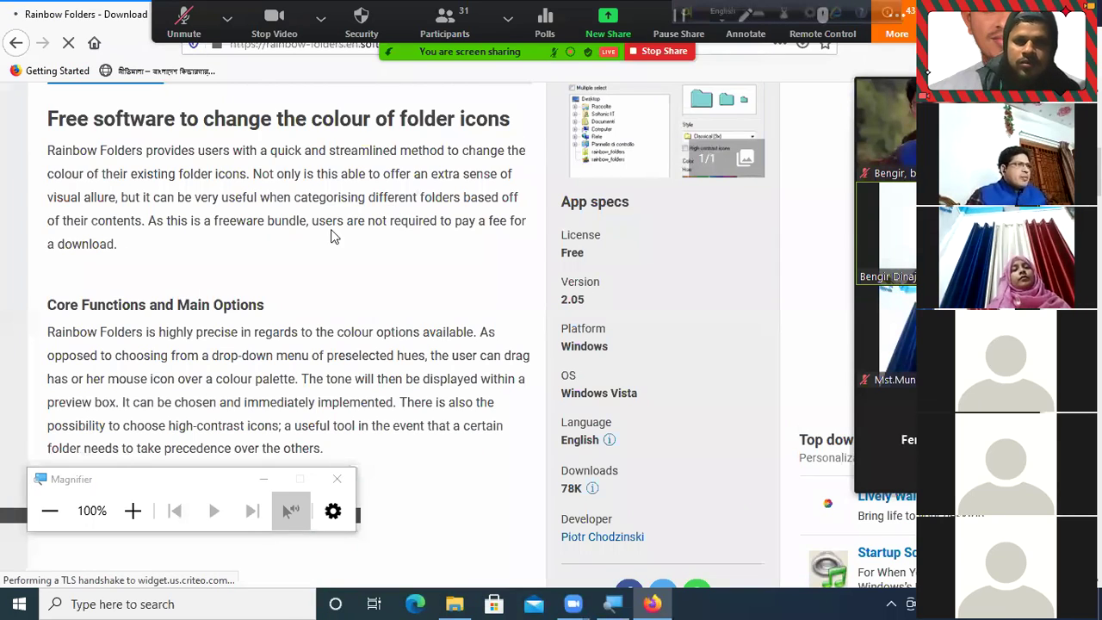
scroll(469, 140, "down", 3)
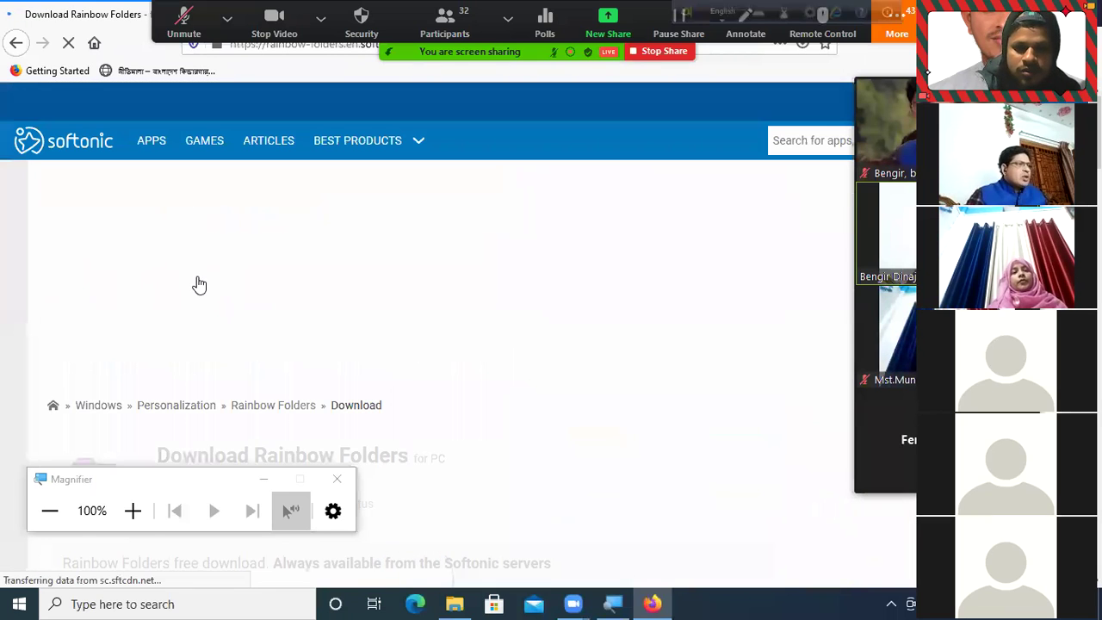
scroll(198, 284, "down", 5)
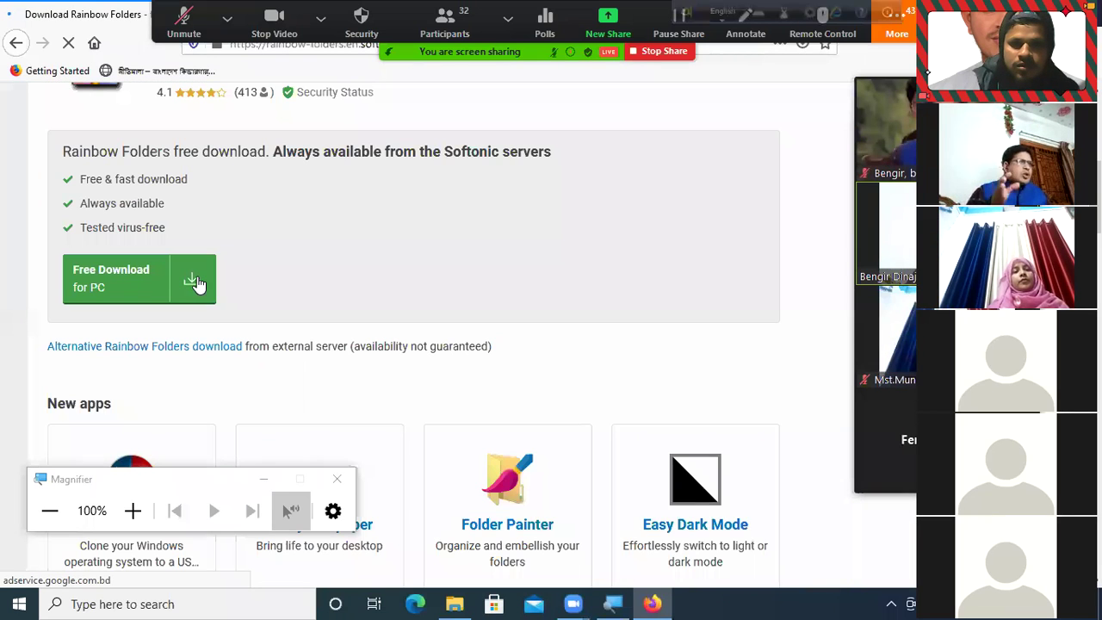